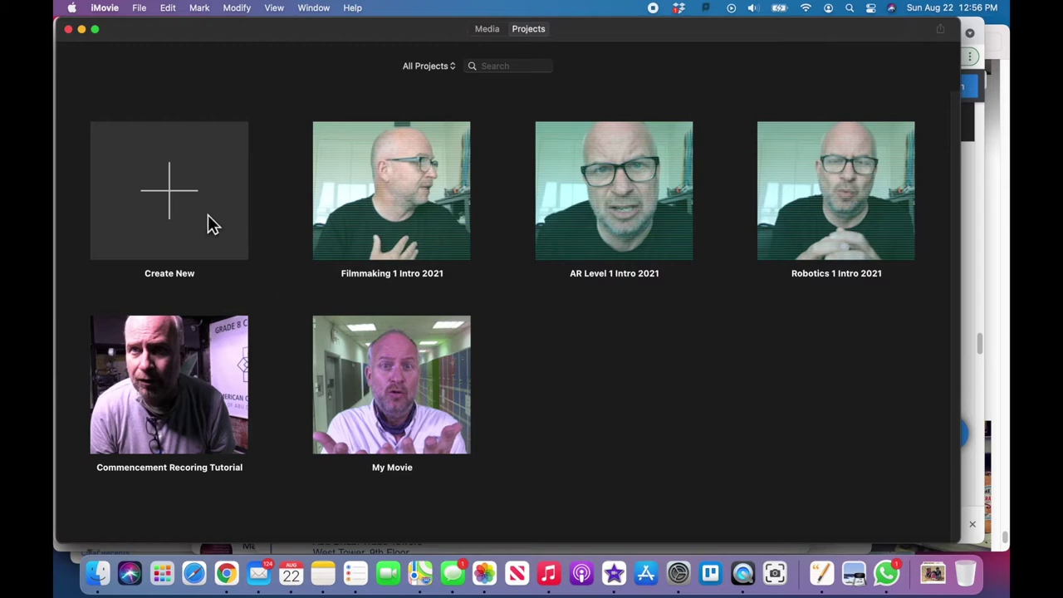
# - Create a new movie project, My Movie 1, and bring up the Import window
pyautogui.click(169, 196)
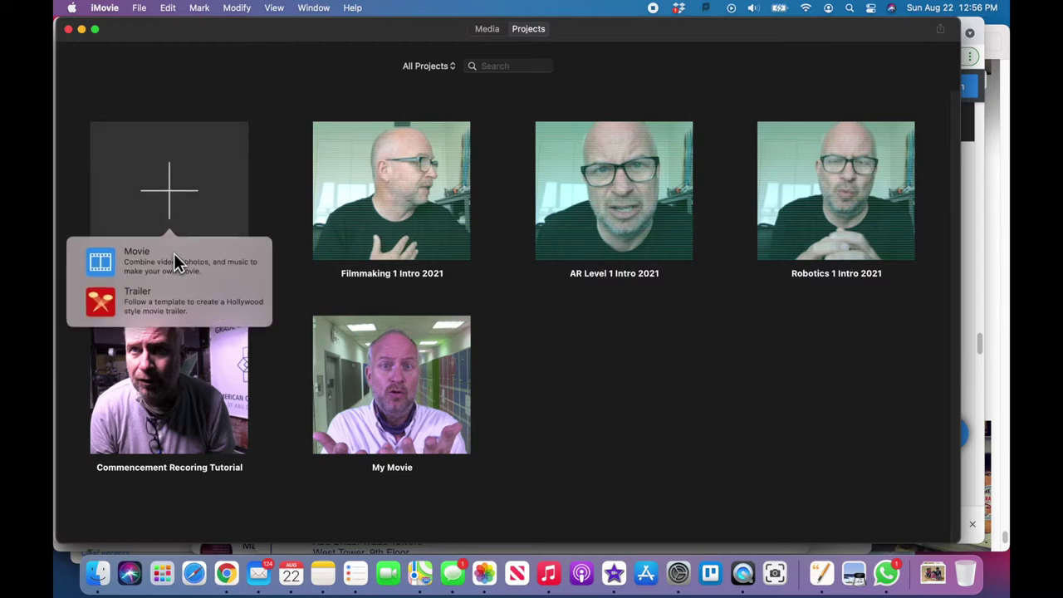
pyautogui.click(175, 255)
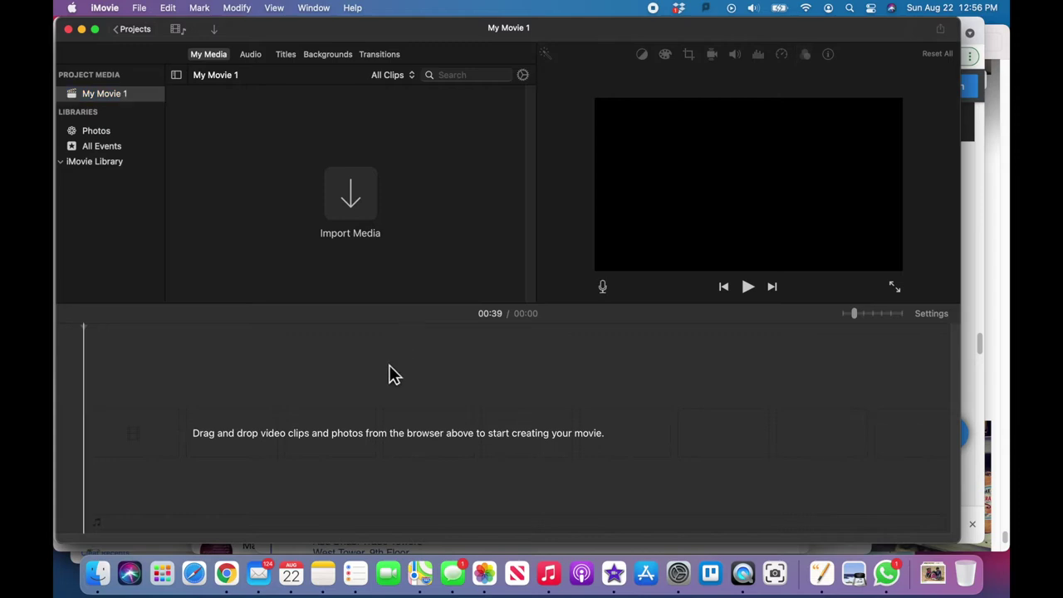
pyautogui.click(355, 201)
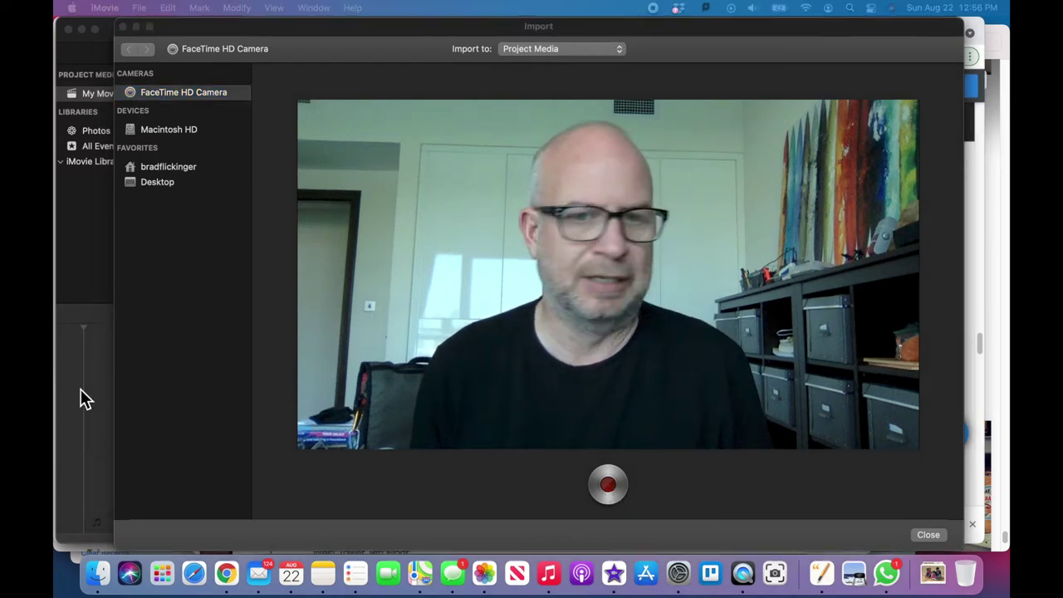
# - Record a roughly 10-second FaceTime HD Camera clip into Project Media, then close Import
pyautogui.click(614, 482)
pyautogui.click(611, 486)
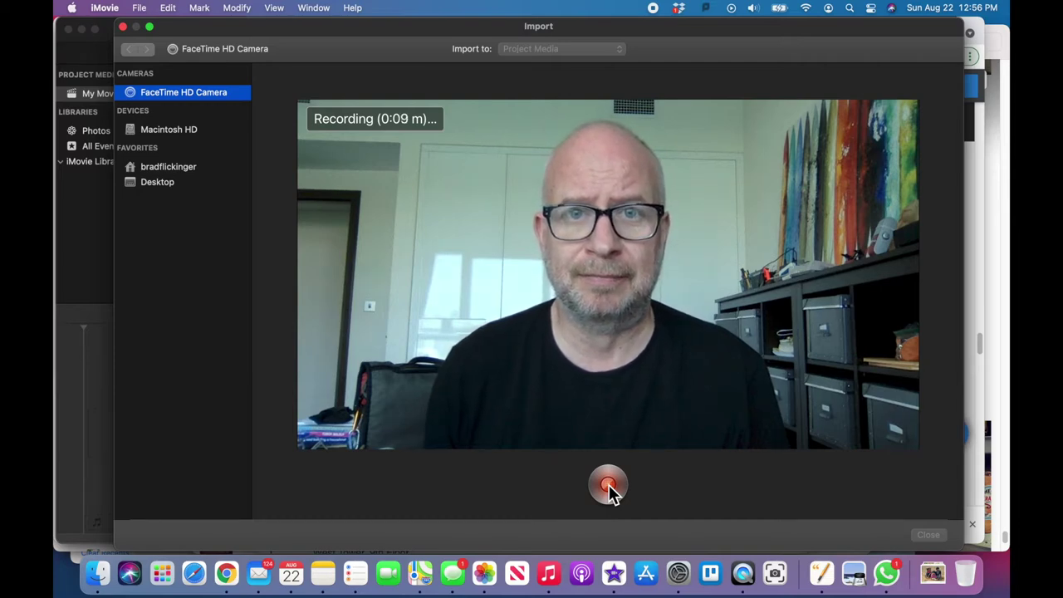
pyautogui.click(608, 485)
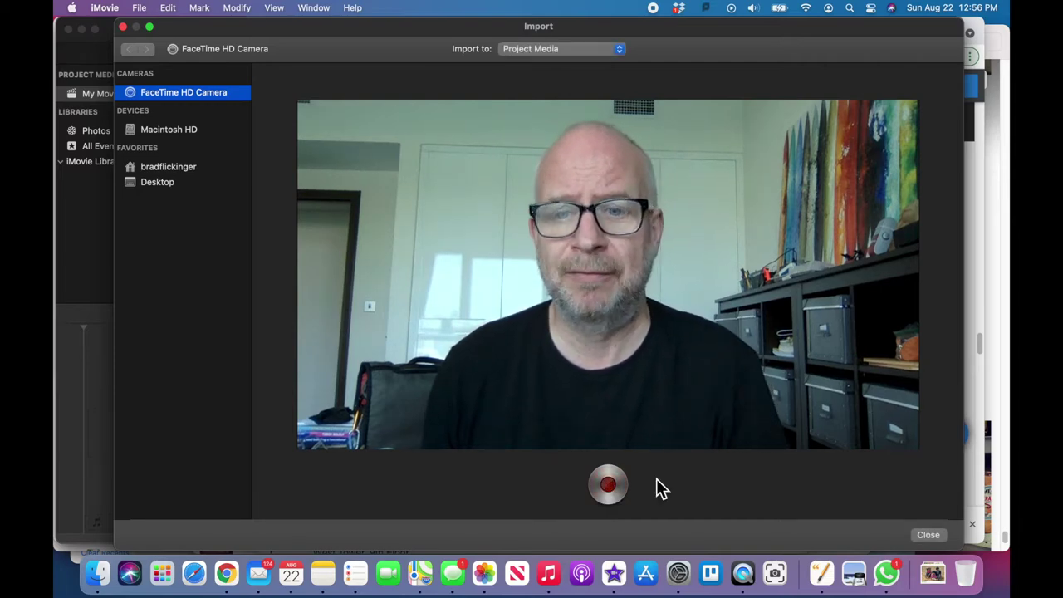
pyautogui.click(927, 533)
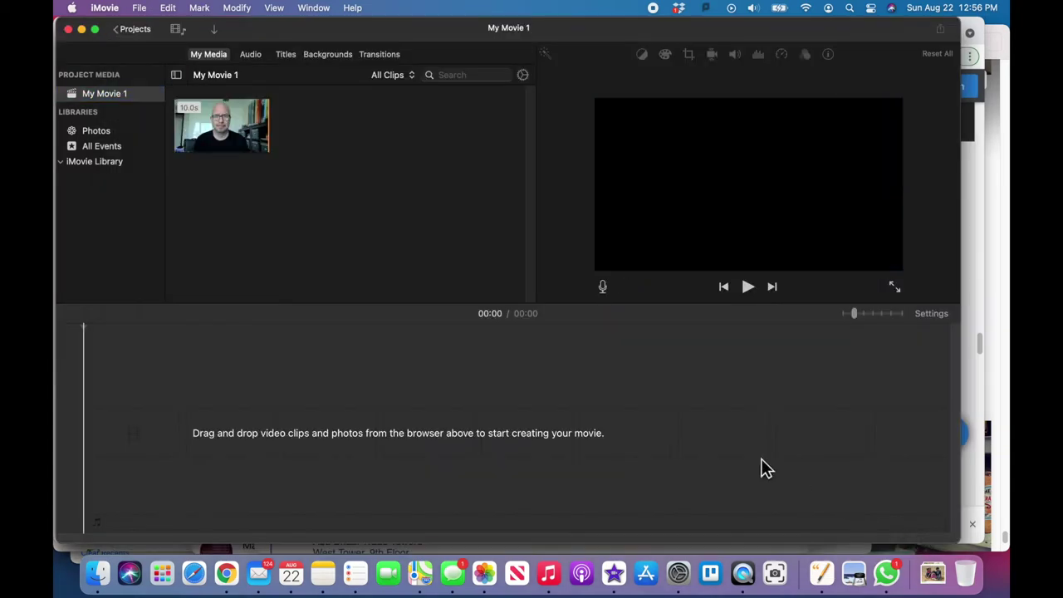
# - Place the webcam clip on the timeline and trim off its beginning
pyautogui.moveTo(244, 143); pyautogui.dragTo(339, 411)
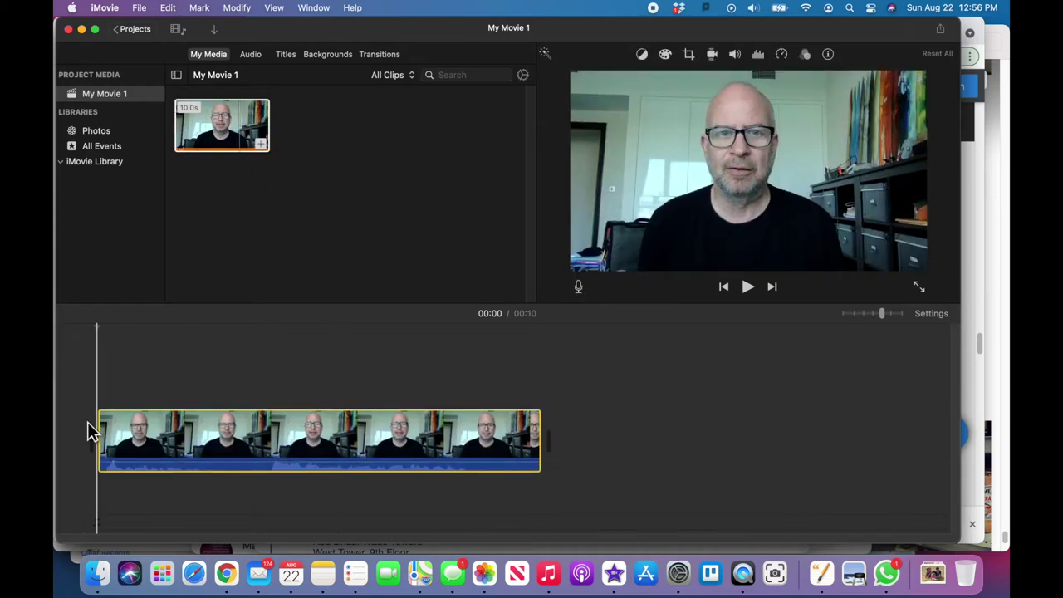
pyautogui.moveTo(99, 429); pyautogui.dragTo(250, 438)
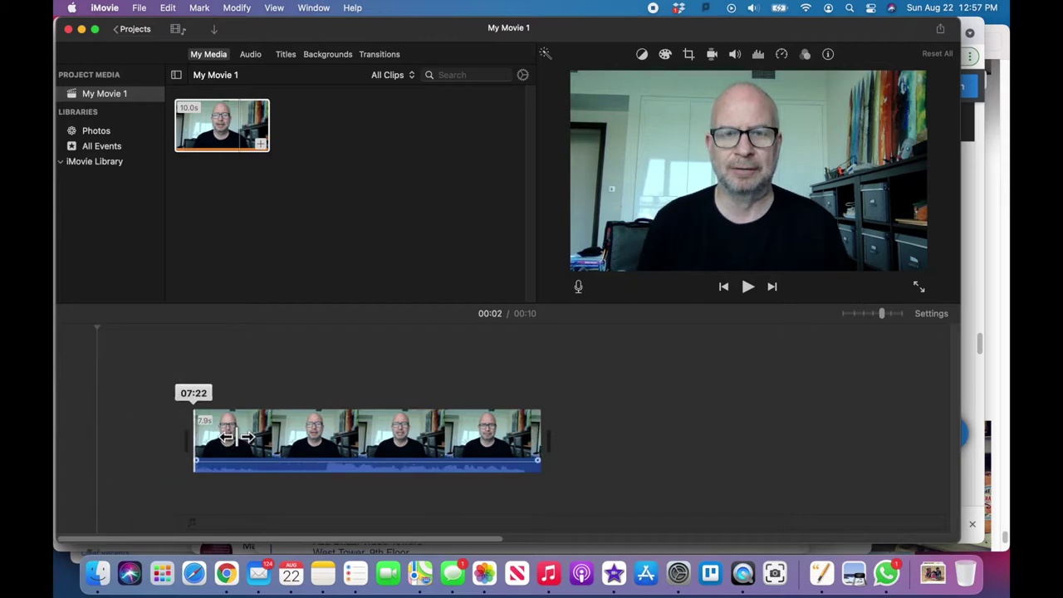
pyautogui.moveTo(249, 438); pyautogui.dragTo(264, 436)
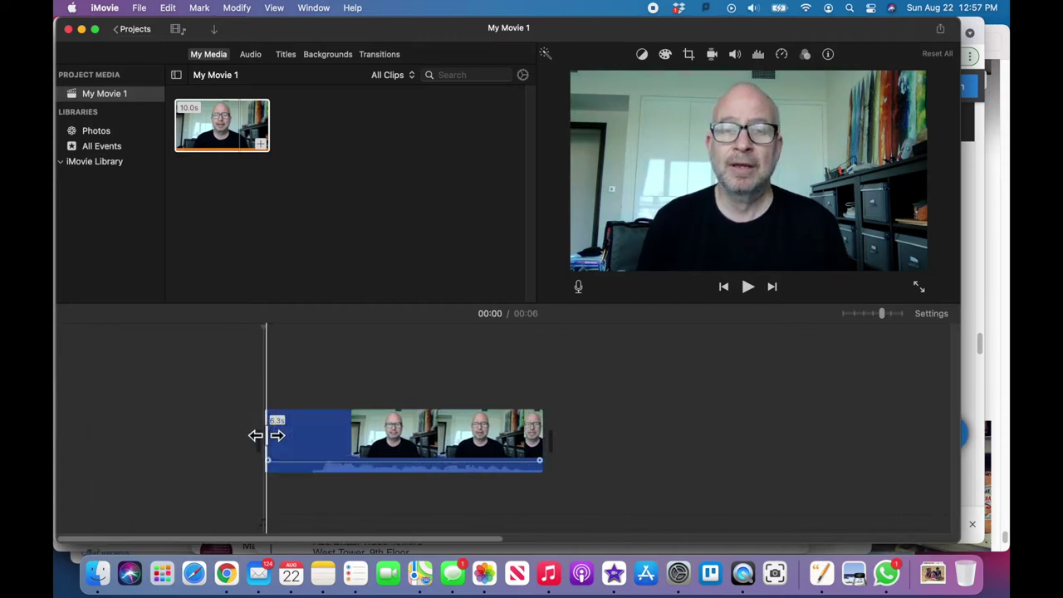
# - Preview the clip, then trim its end to leave about four seconds
pyautogui.press('space')
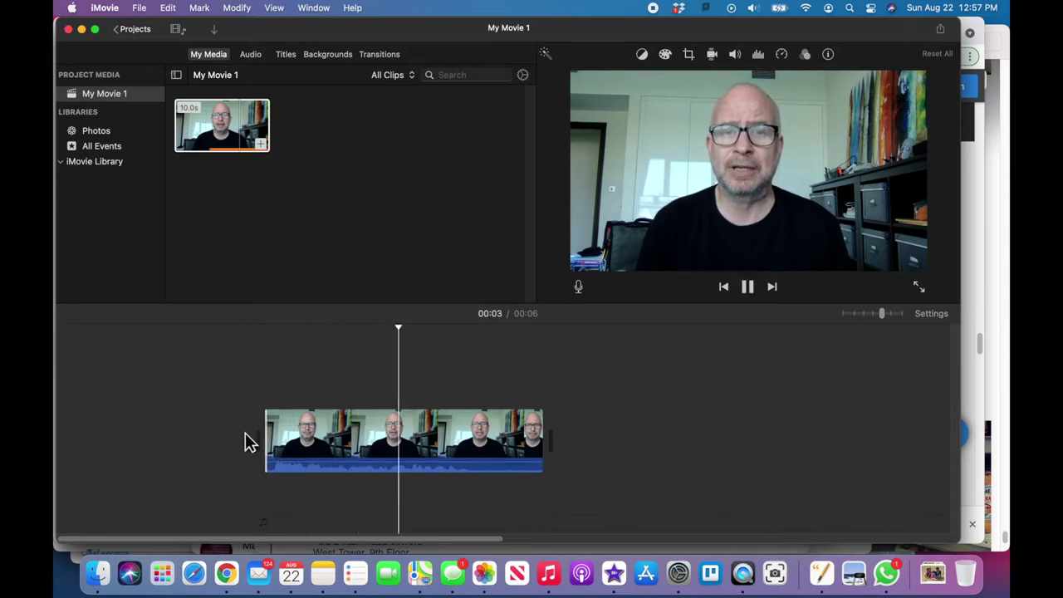
pyautogui.press('XF86AudioLowerVolume')
pyautogui.press('space')
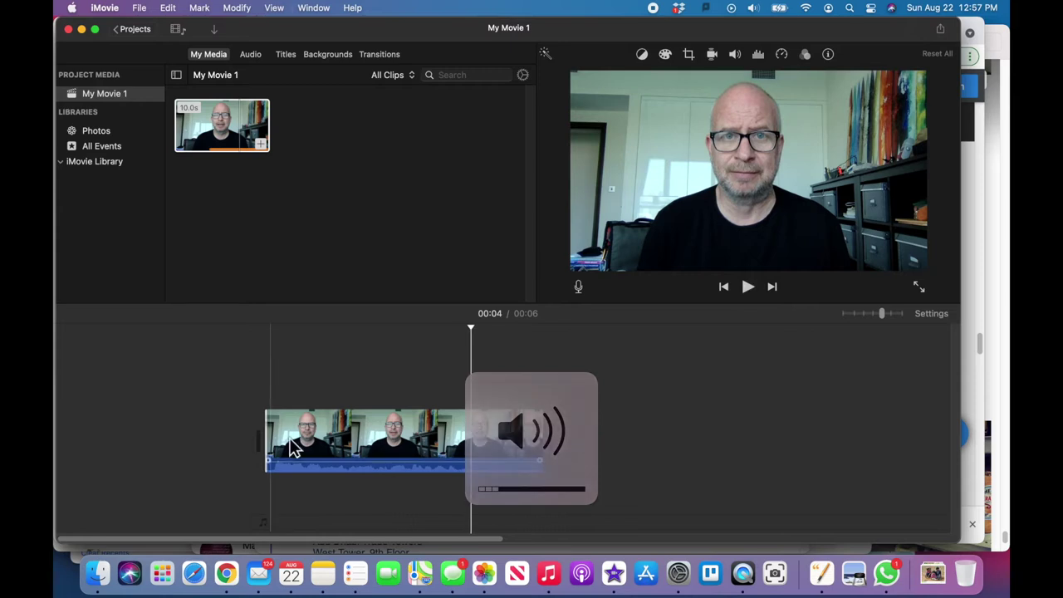
pyautogui.moveTo(542, 436); pyautogui.dragTo(479, 437)
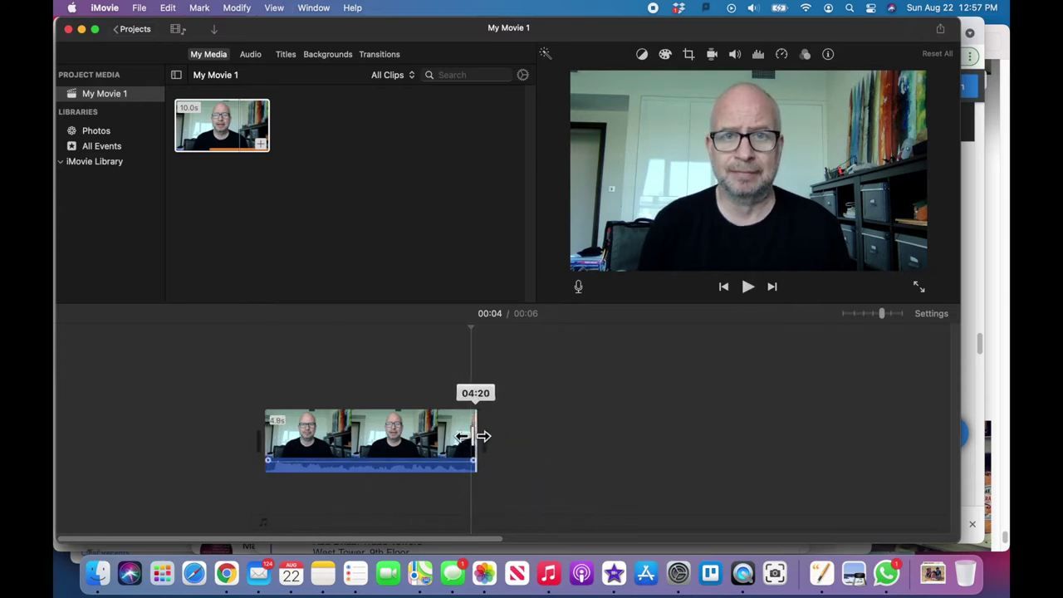
pyautogui.click(416, 440)
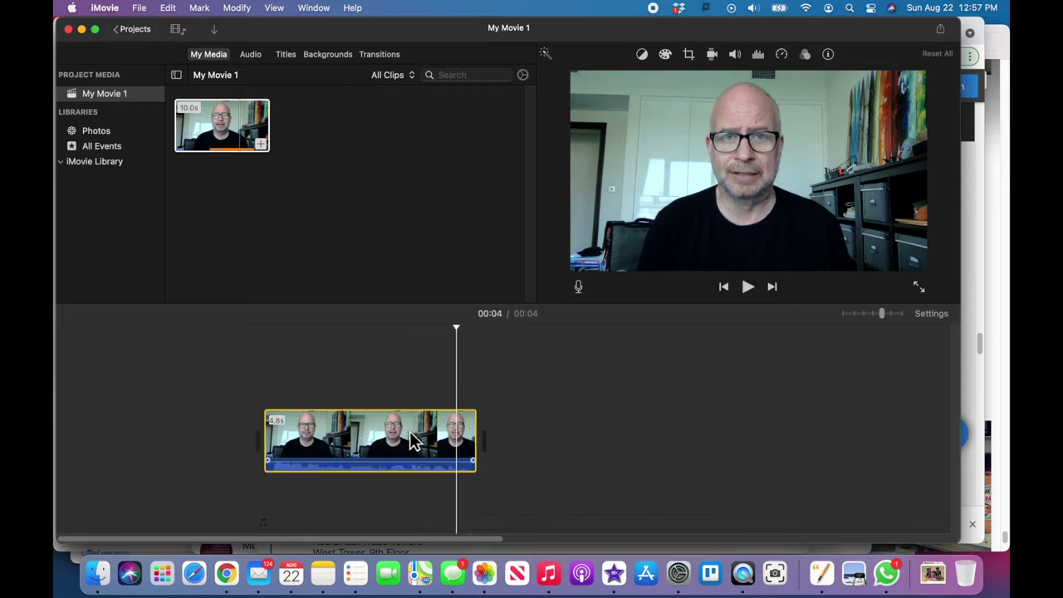
# - Turn on noise reduction for the intro clip and set its volume to 200%
pyautogui.click(757, 54)
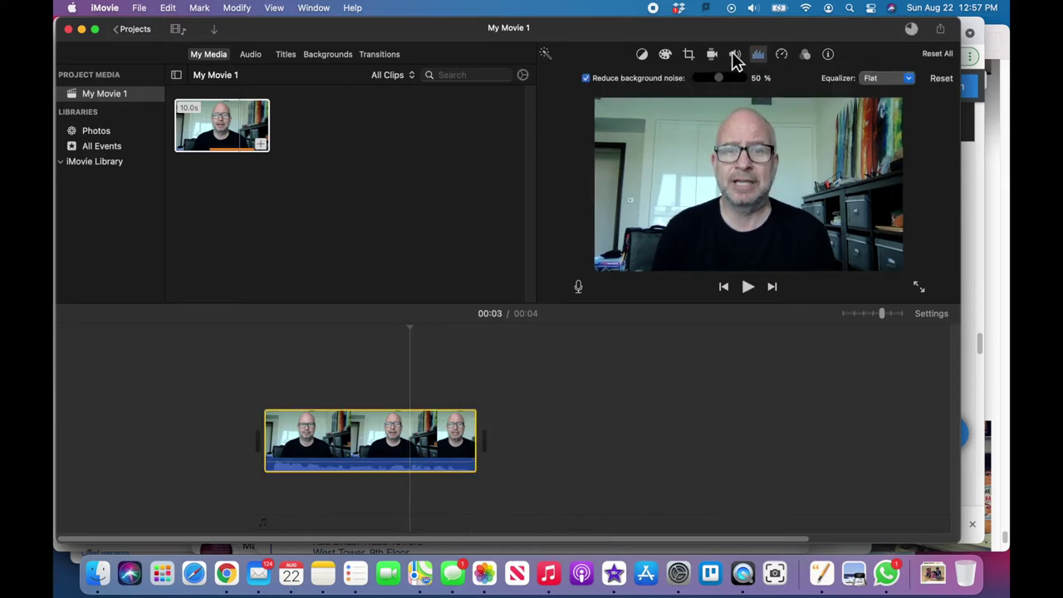
pyautogui.click(734, 54)
pyautogui.moveTo(673, 78); pyautogui.dragTo(683, 78)
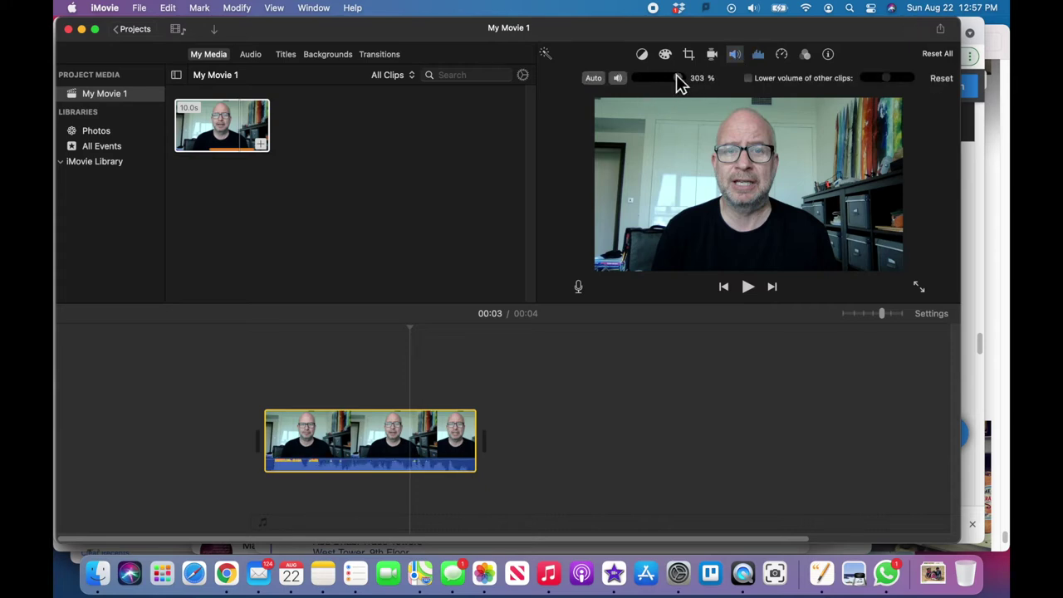
pyautogui.moveTo(676, 78); pyautogui.dragTo(674, 78)
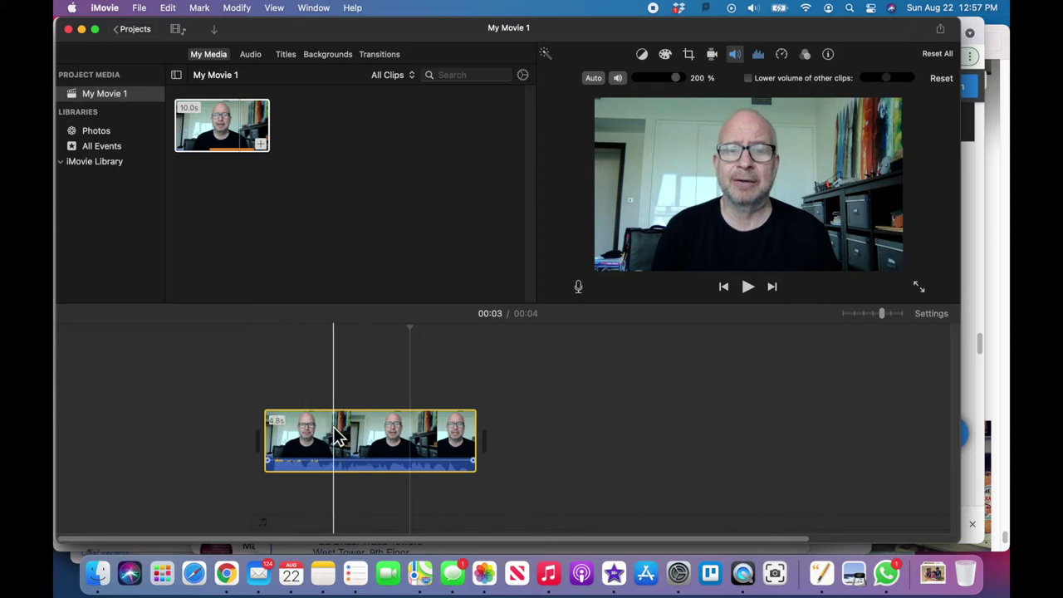
# - Play the intro clip to check the louder sound, then deselect it
pyautogui.press('space')
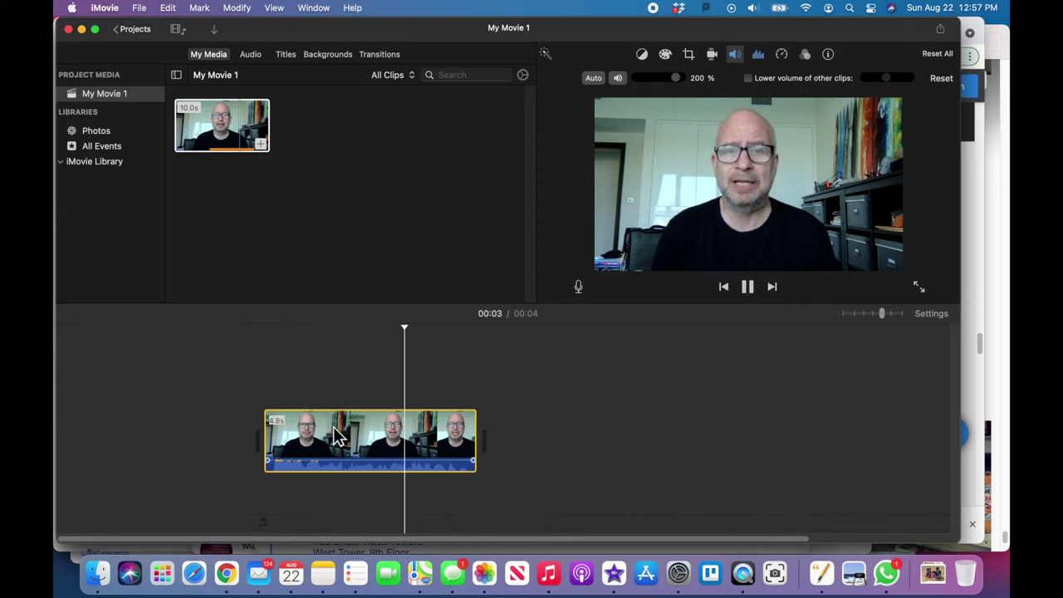
pyautogui.press('space')
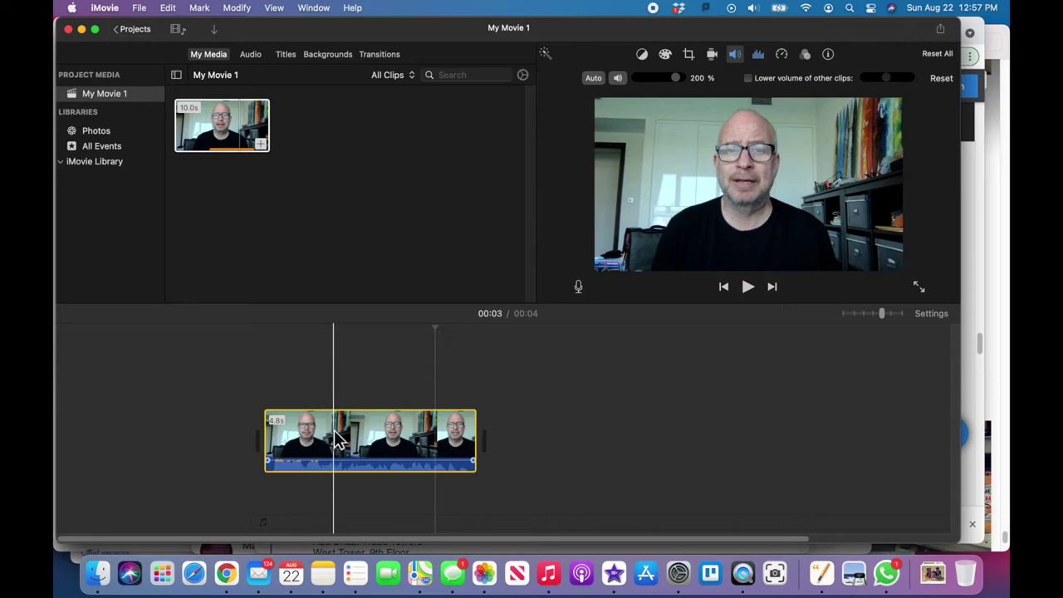
pyautogui.press('space')
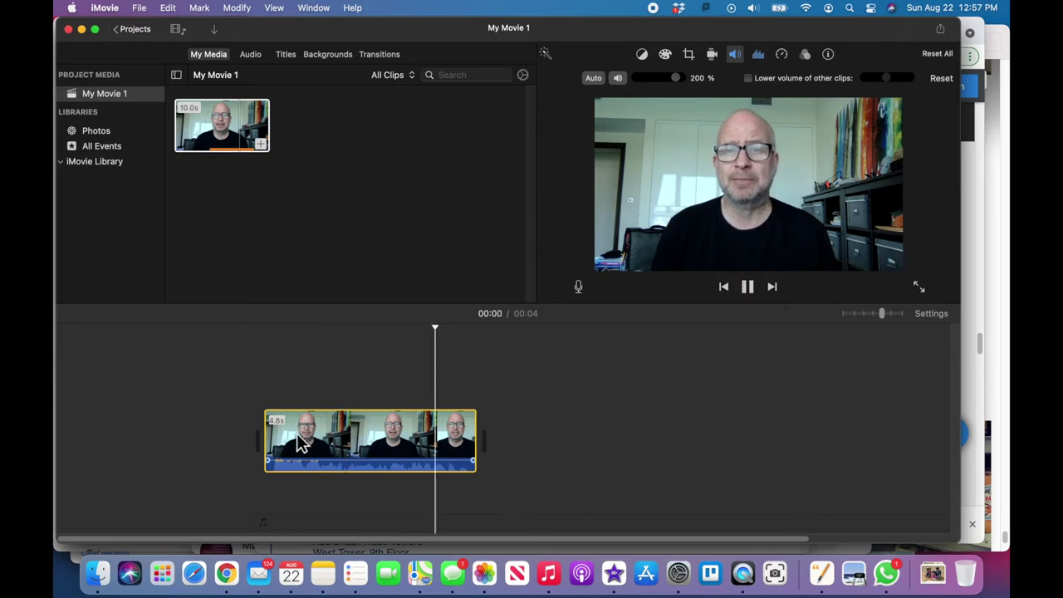
pyautogui.click(302, 445)
pyautogui.press('space')
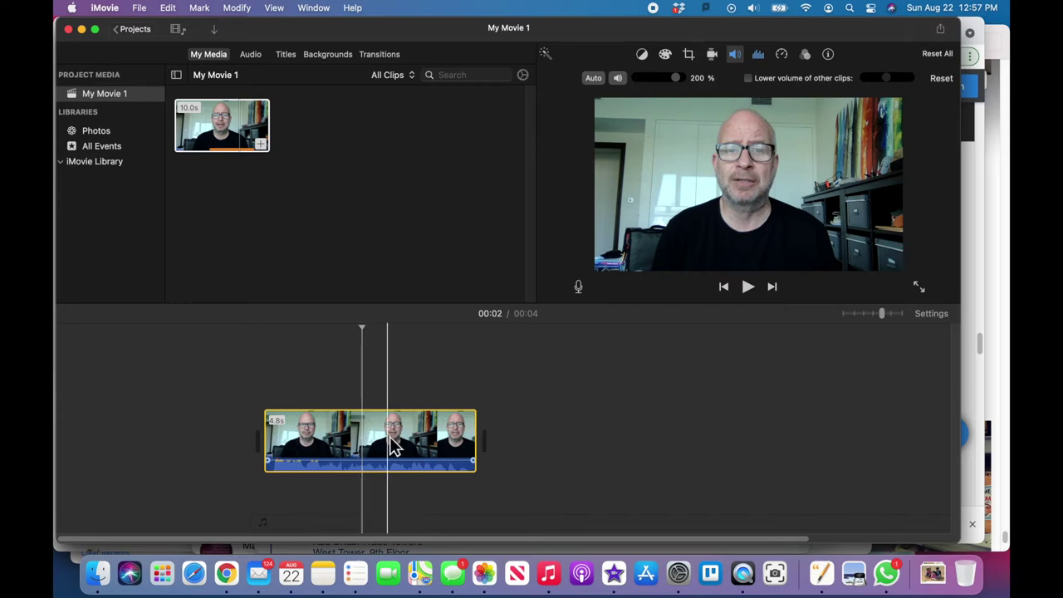
pyautogui.click(555, 394)
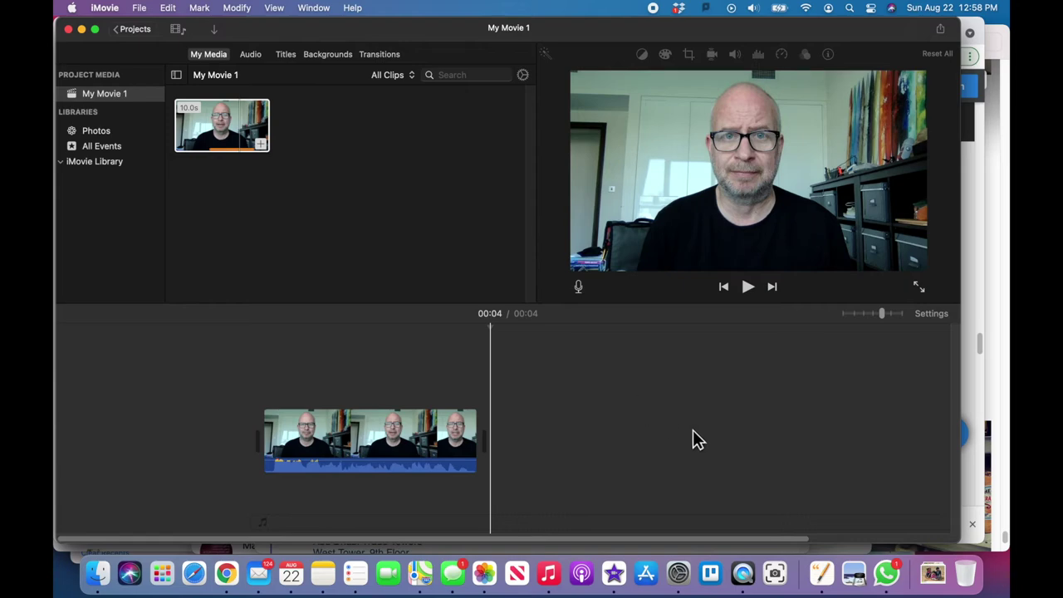
# - Drag coffee farmer.jpeg from the Downloads stack onto the timeline after the webcam clip
pyautogui.click(931, 573)
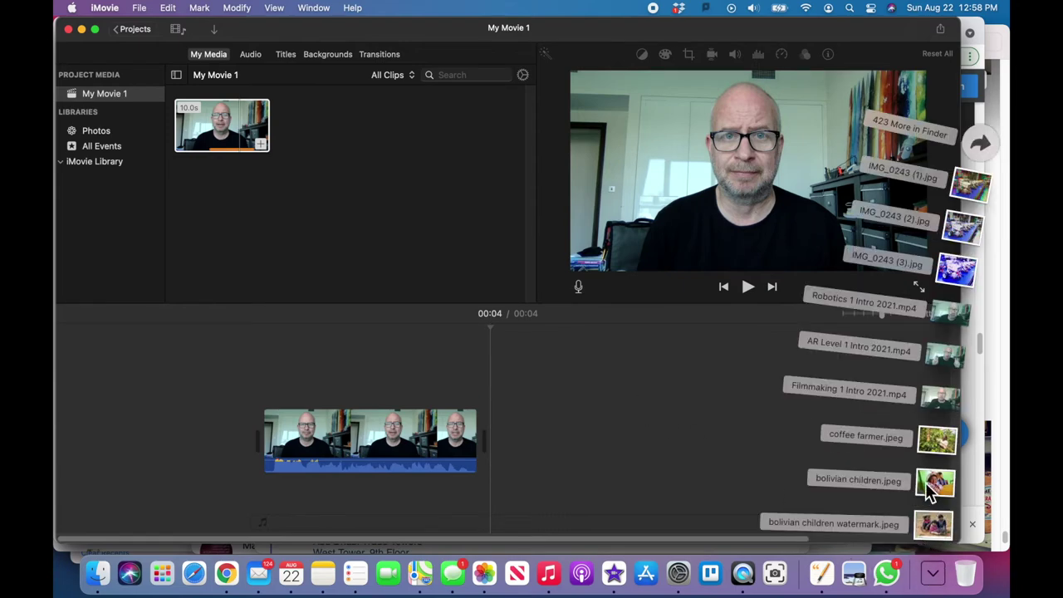
pyautogui.moveTo(937, 440); pyautogui.dragTo(644, 453)
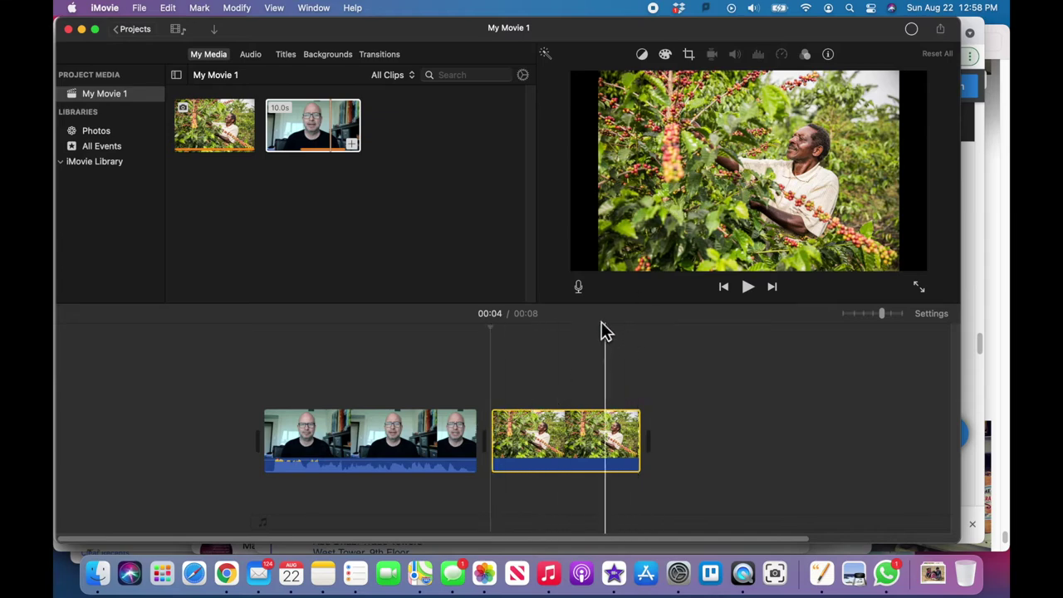
pyautogui.click(419, 365)
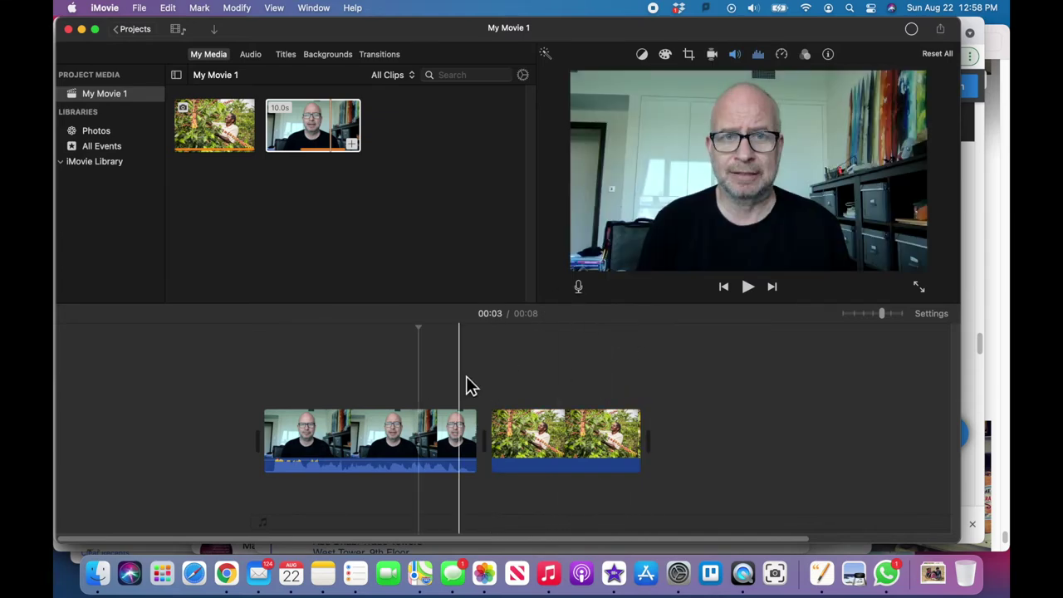
# - Record the first voiceover, VO-1, starting at the coffee farmer photo
pyautogui.click(492, 360)
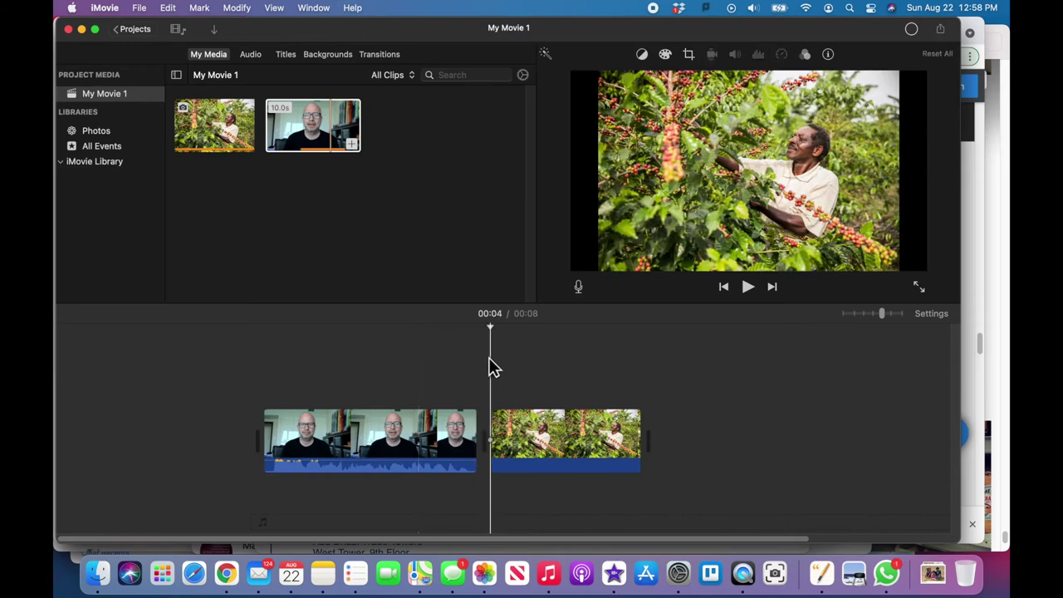
pyautogui.click(579, 287)
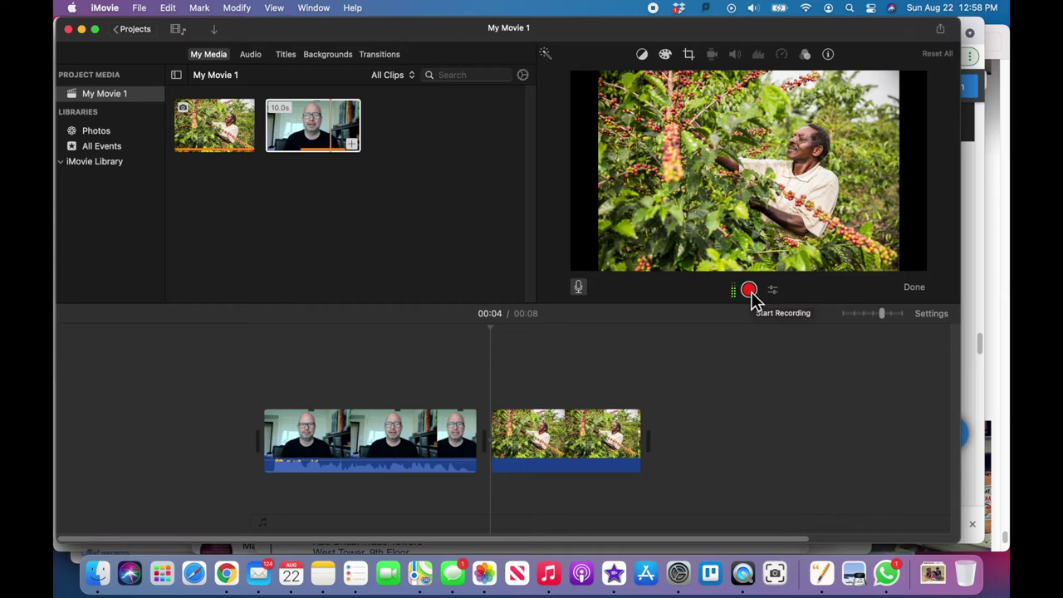
pyautogui.click(749, 292)
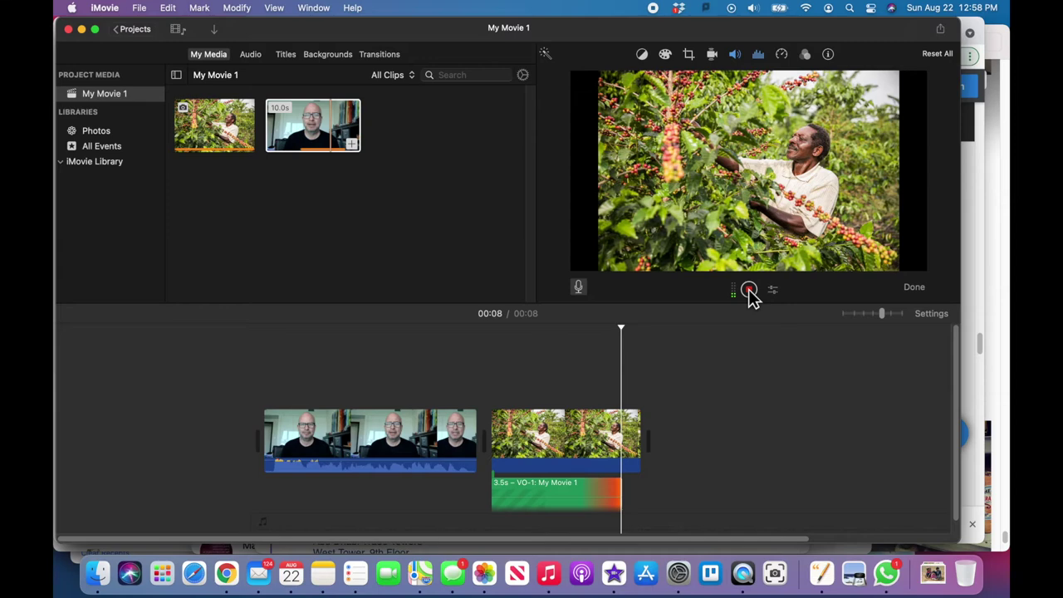
pyautogui.click(750, 290)
pyautogui.click(496, 427)
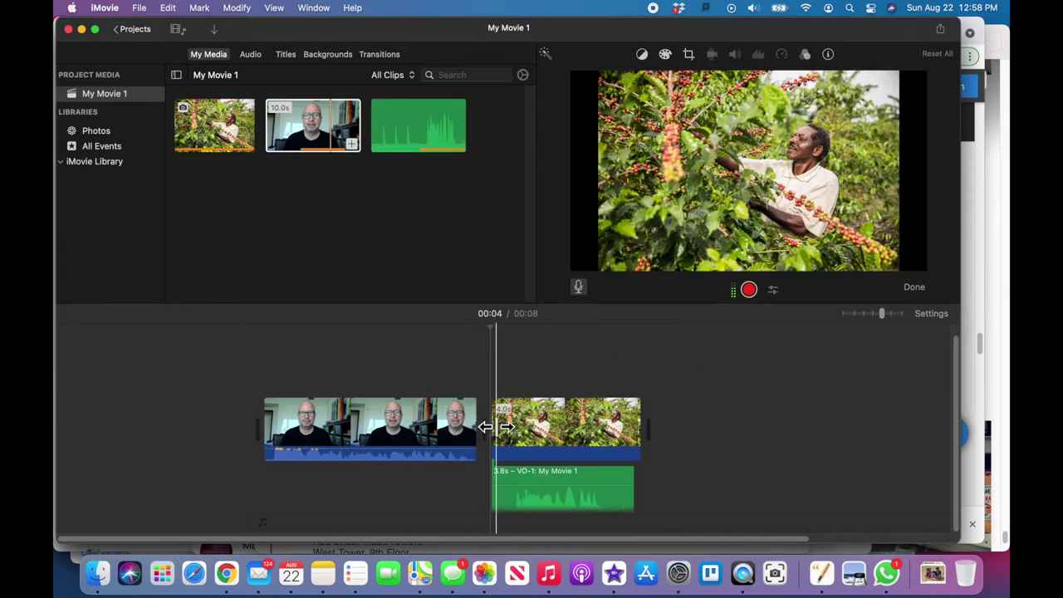
# - Play back the photo with VO-1, then turn on Reduce background noise for VO-1
pyautogui.click(420, 419)
pyautogui.press('space')
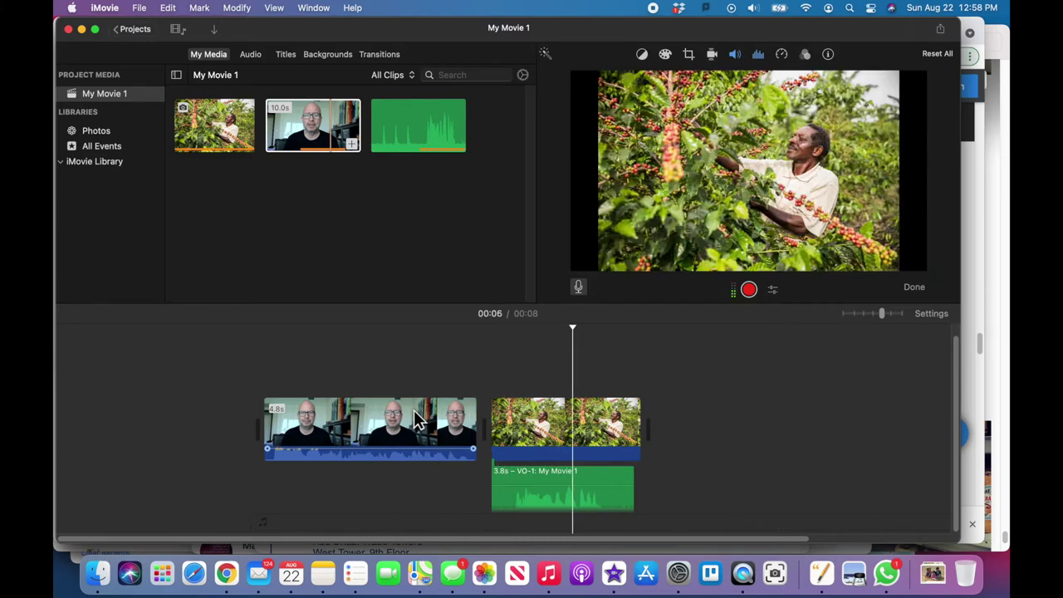
pyautogui.click(568, 490)
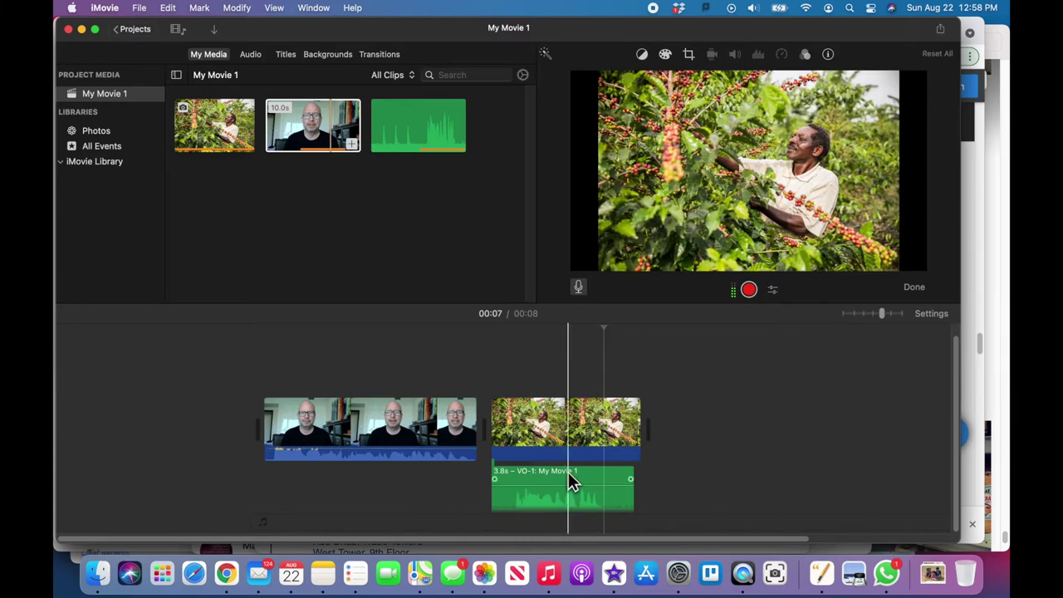
pyautogui.click(758, 54)
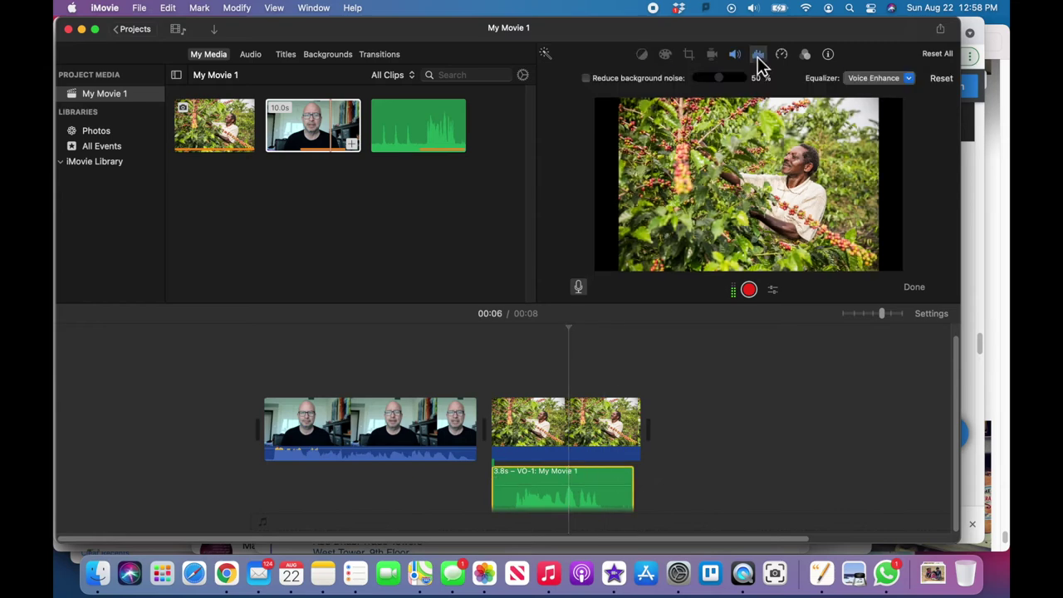
pyautogui.click(658, 78)
pyautogui.click(655, 395)
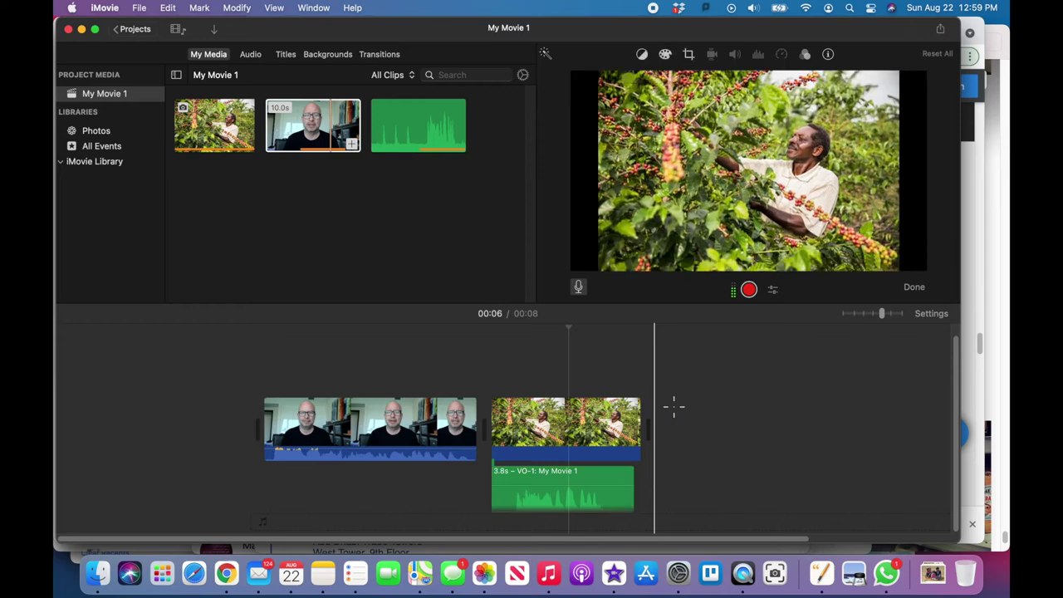
# - Trim the coffee photo and VO-1 to end together, leaving a 3.7-second voiceover
pyautogui.click(504, 391)
pyautogui.press('space')
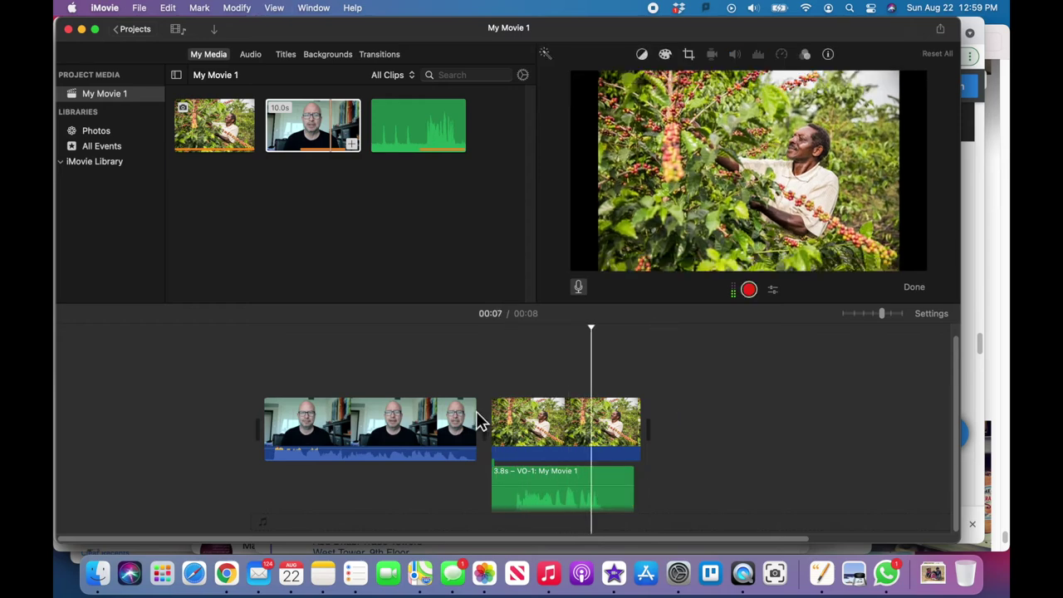
pyautogui.click(631, 424)
pyautogui.moveTo(640, 421); pyautogui.dragTo(631, 421)
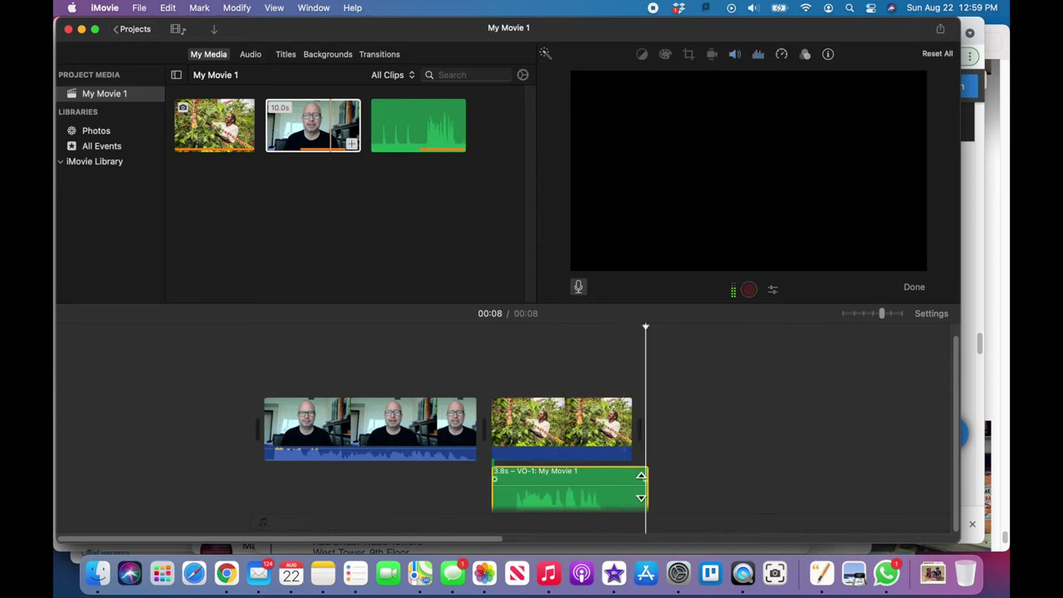
pyautogui.moveTo(646, 497)
pyautogui.mouseDown()
pyautogui.moveTo(607, 495)
pyautogui.moveTo(632, 496)
pyautogui.mouseUp()
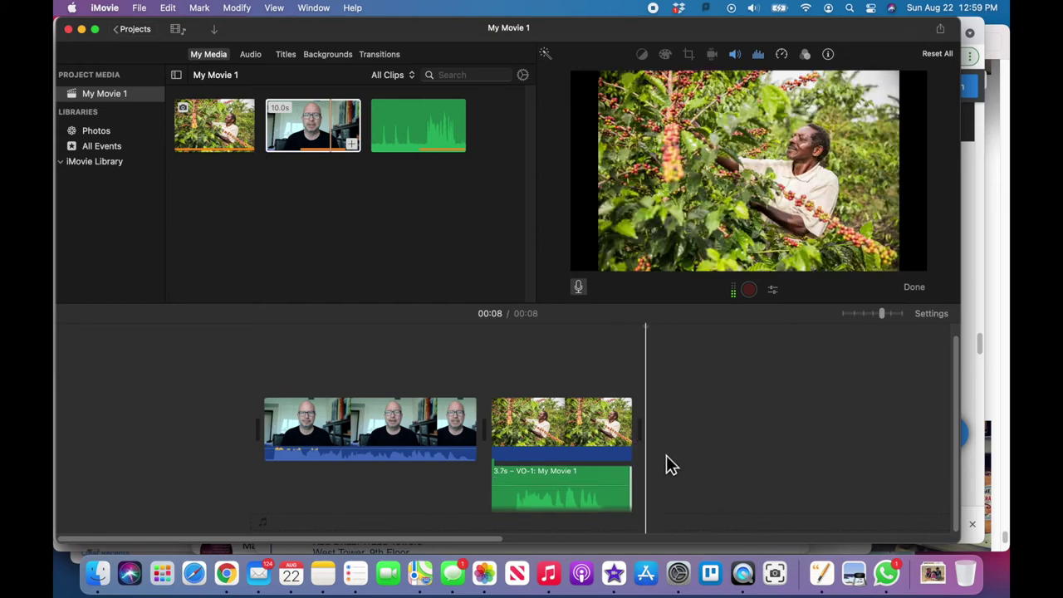
pyautogui.click(574, 487)
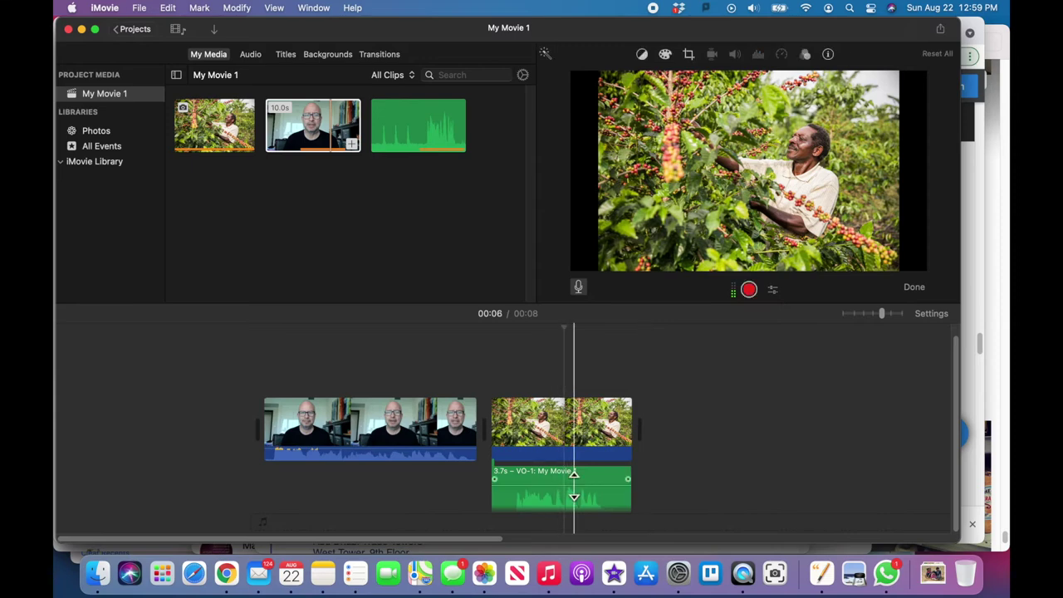
pyautogui.press('space')
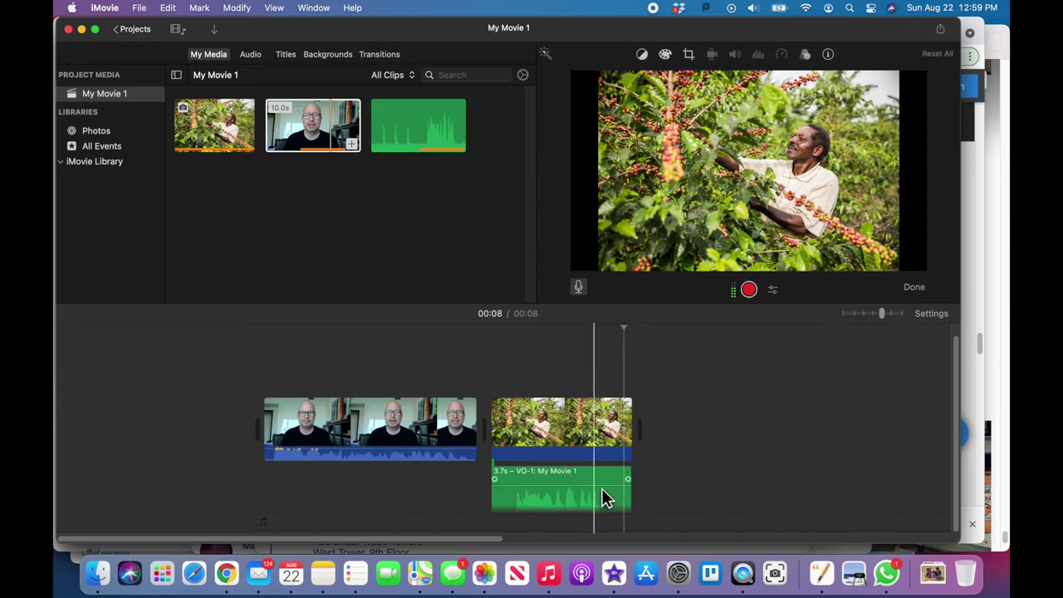
pyautogui.click(933, 573)
# - Add the watermarked Bolivian children photo after the coffee farmer, preview it, then delete it
pyautogui.moveTo(934, 525); pyautogui.dragTo(742, 432)
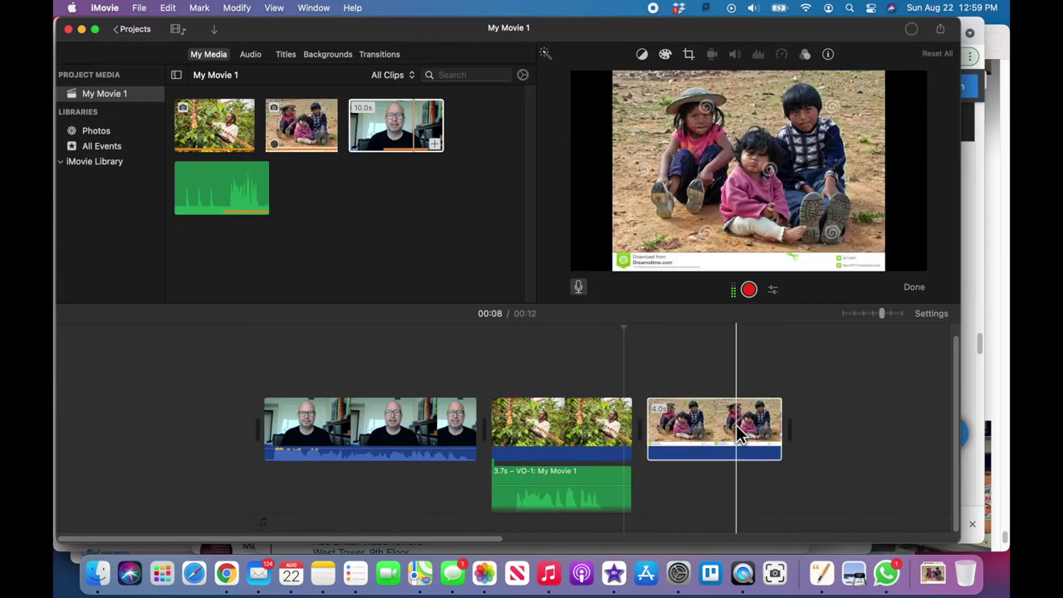
pyautogui.click(685, 382)
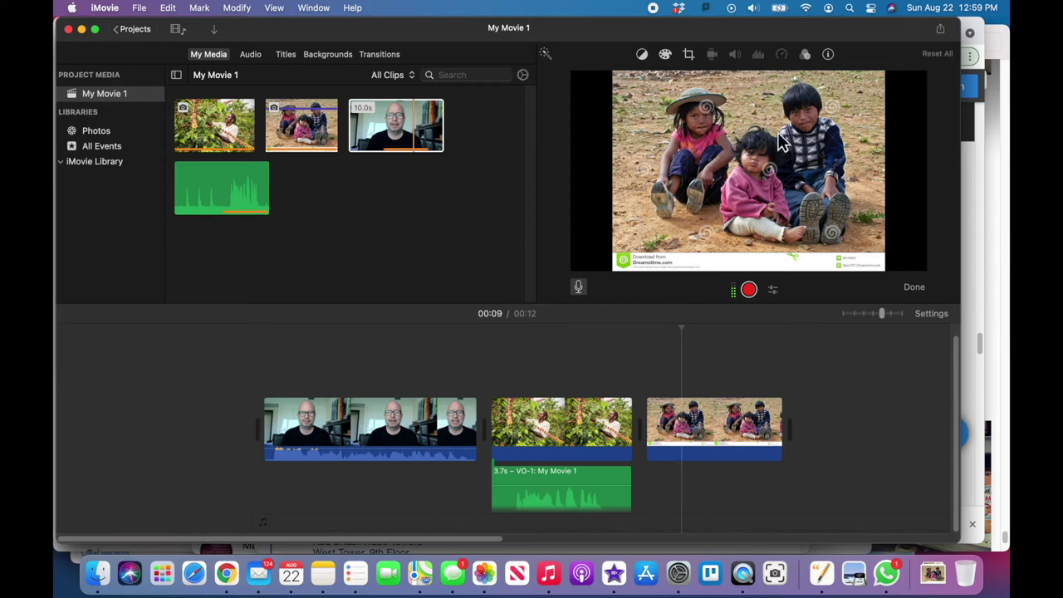
pyautogui.click(738, 411)
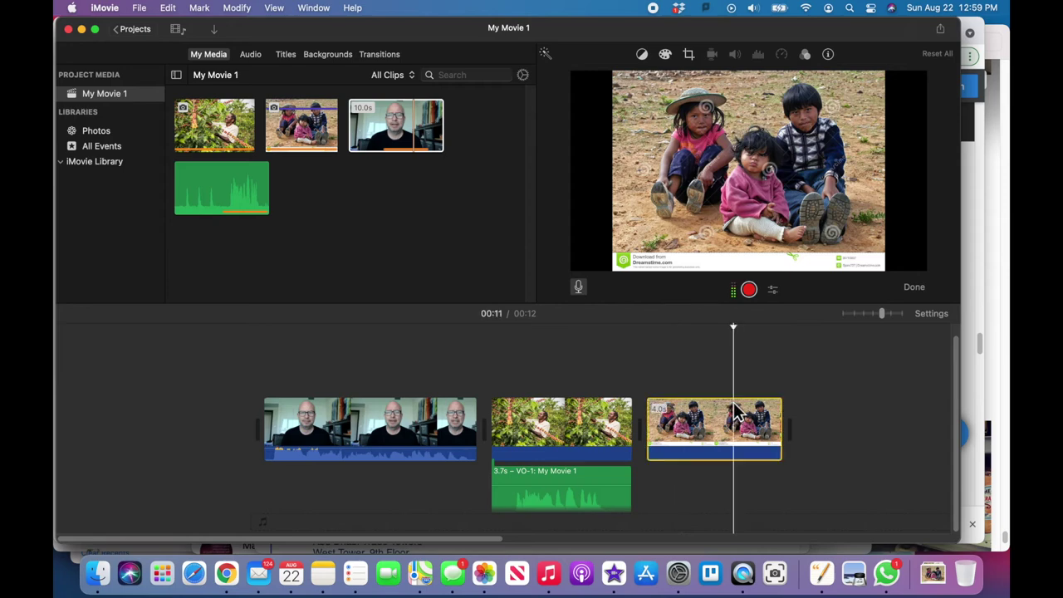
pyautogui.press('Delete')
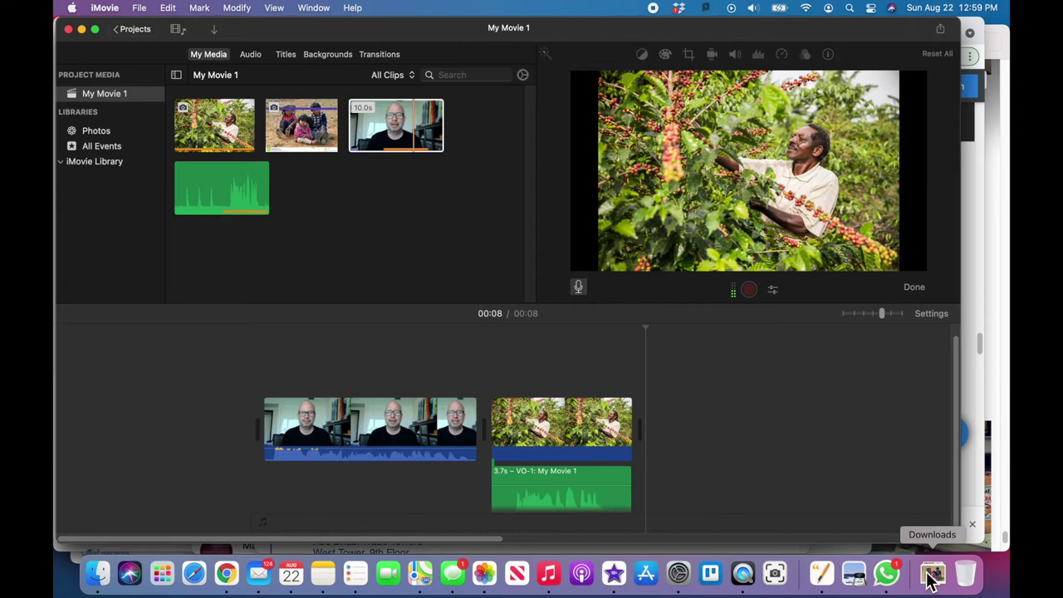
pyautogui.click(934, 573)
# - Add the smiling Bolivian girl photo as the third clip and start a voiceover at its start
pyautogui.moveTo(936, 490); pyautogui.dragTo(768, 424)
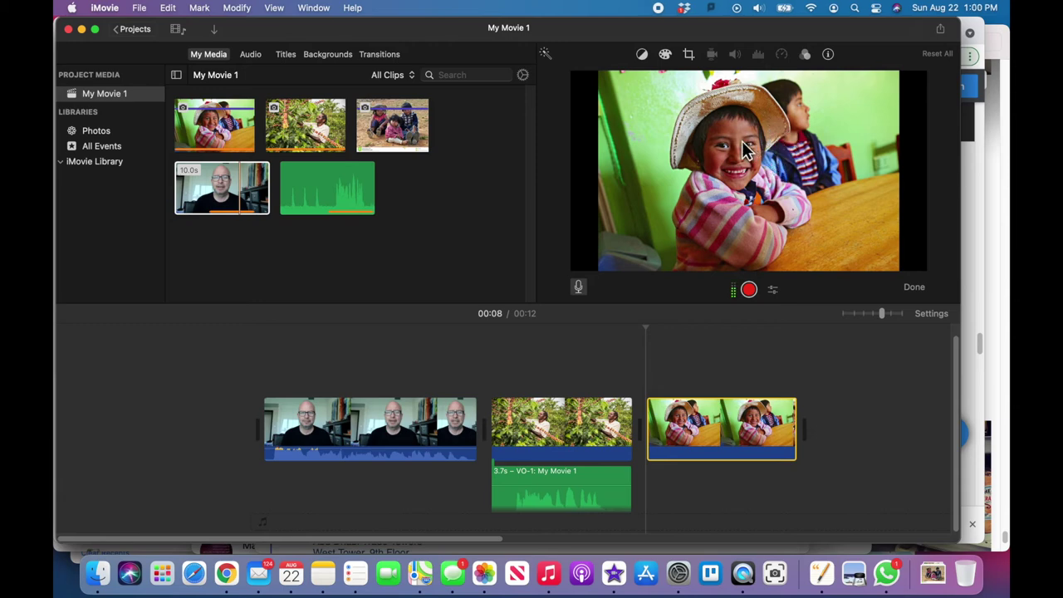
pyautogui.click(647, 363)
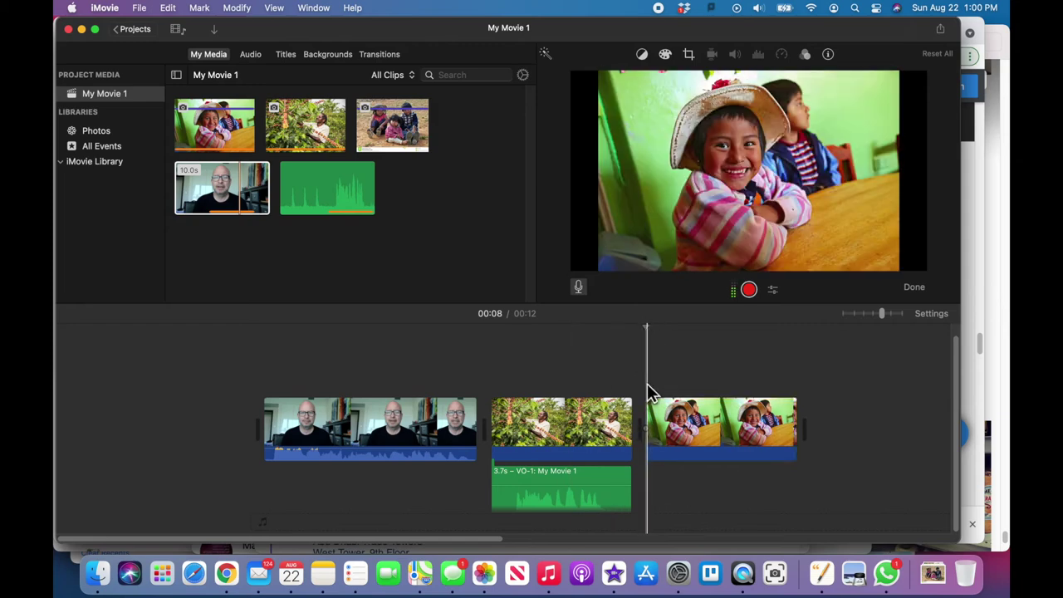
pyautogui.click(750, 291)
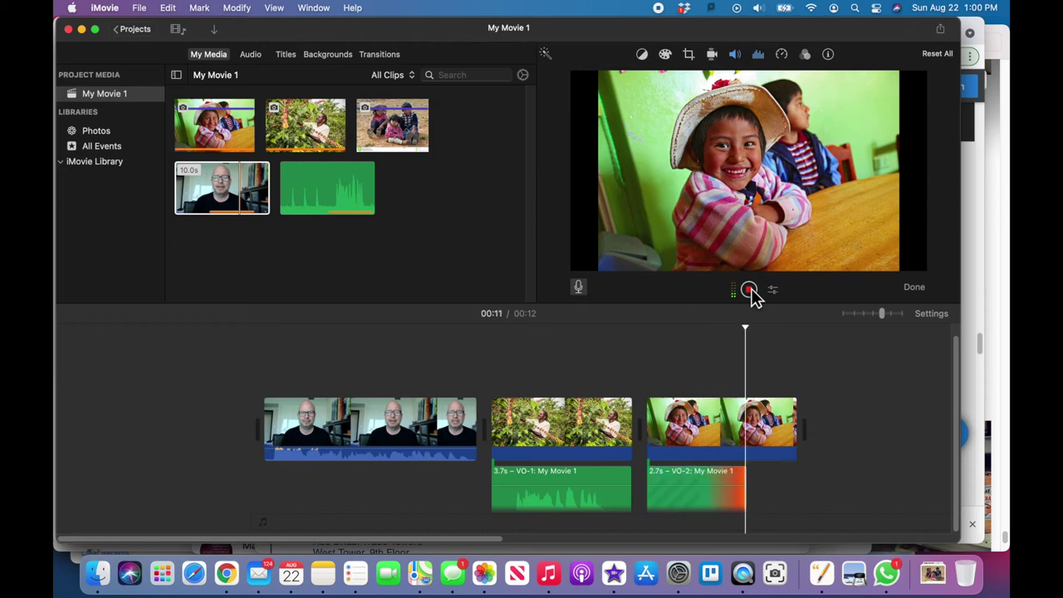
# - Stop the second voiceover at 2.9 seconds and shorten the girl photo to 3 seconds
pyautogui.click(750, 291)
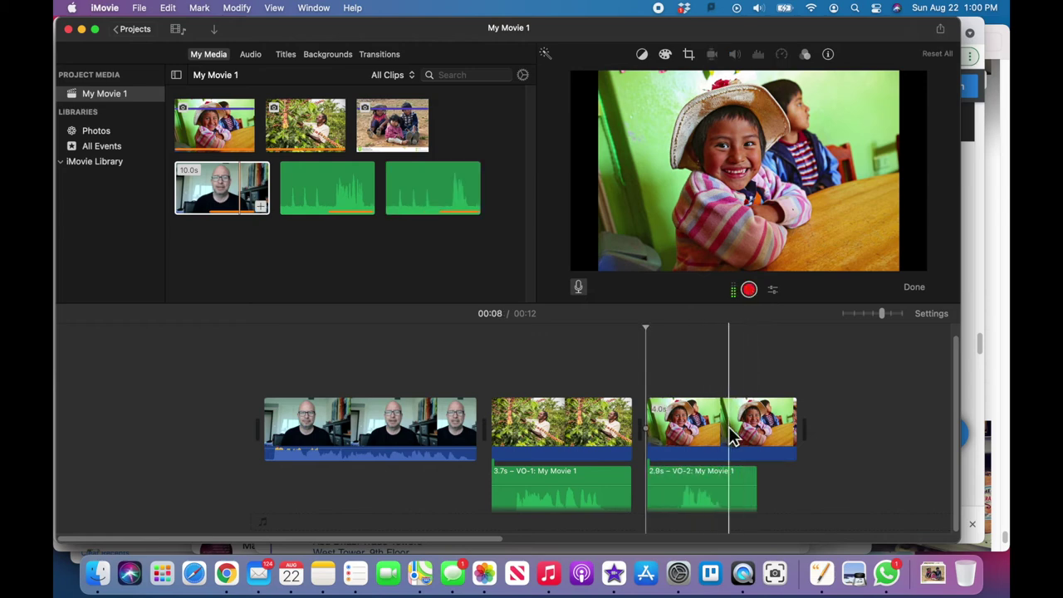
pyautogui.click(760, 426)
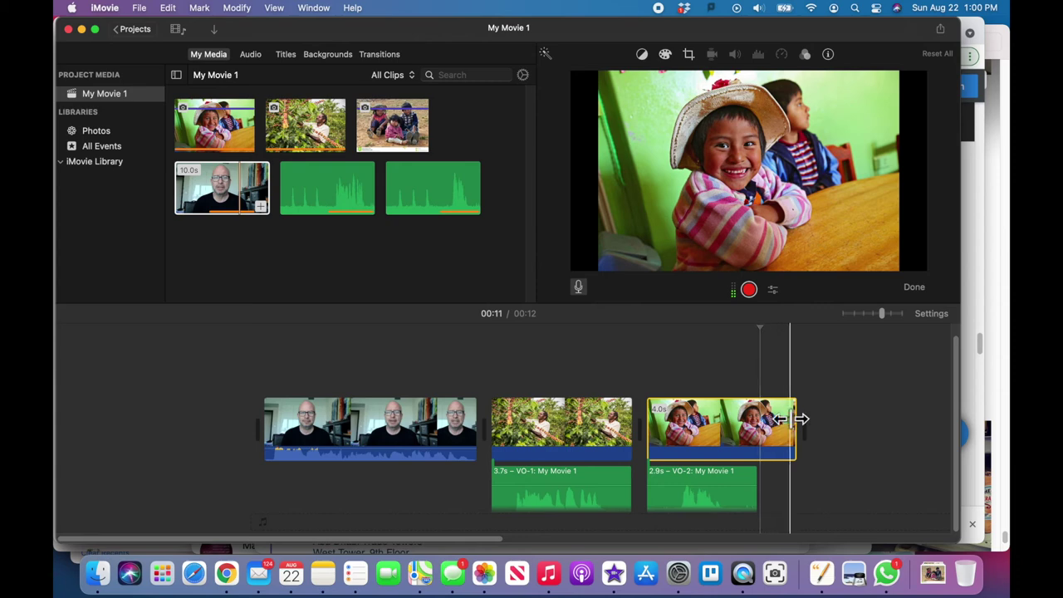
pyautogui.moveTo(795, 426); pyautogui.dragTo(755, 419)
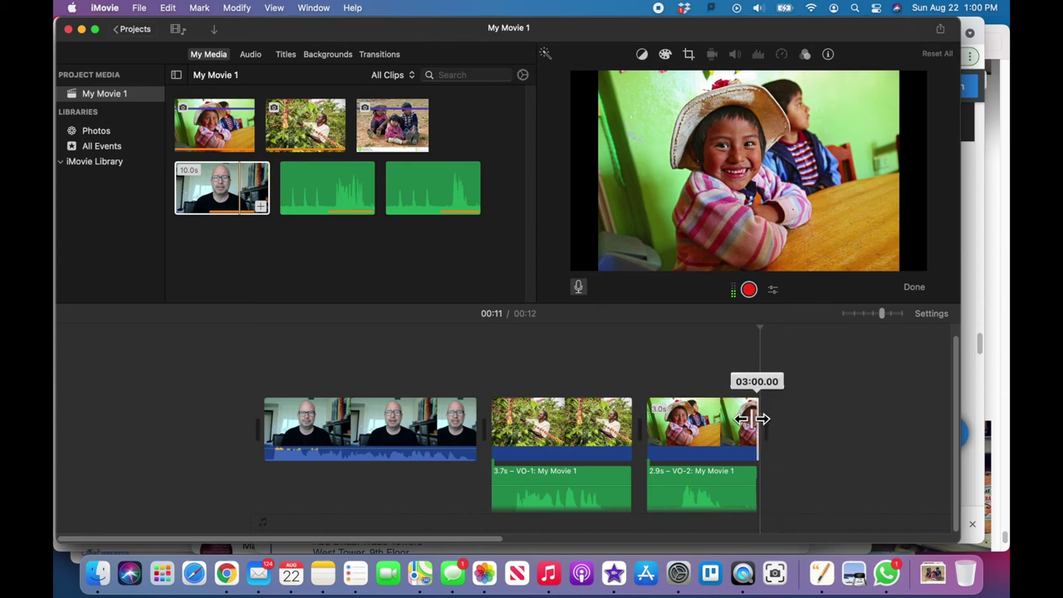
pyautogui.click(668, 427)
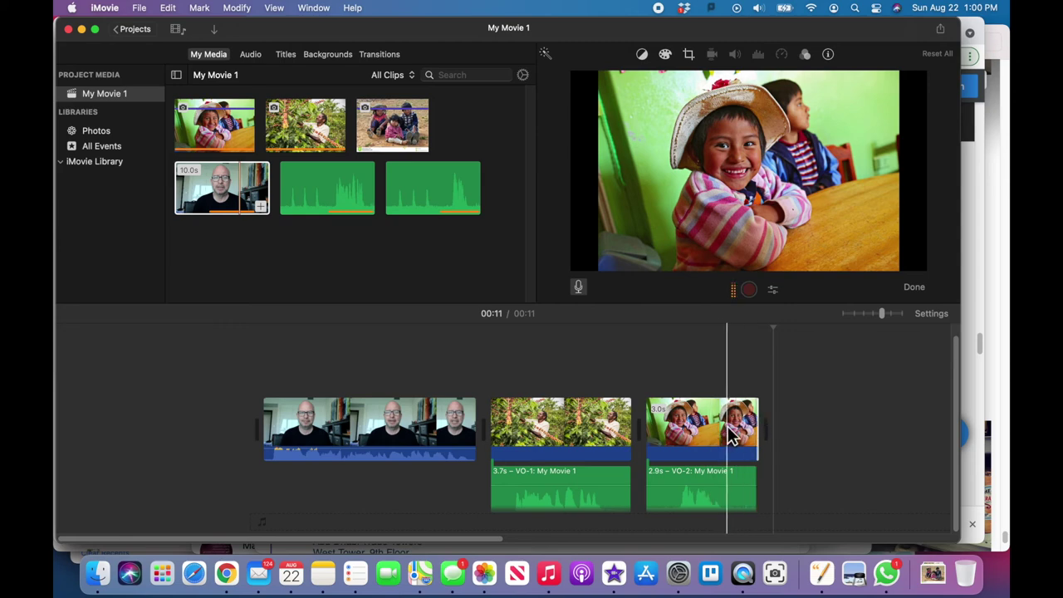
# - Readjust the girl photo's length back to about 3 seconds, then play the 11-second movie
pyautogui.moveTo(757, 425); pyautogui.dragTo(913, 425)
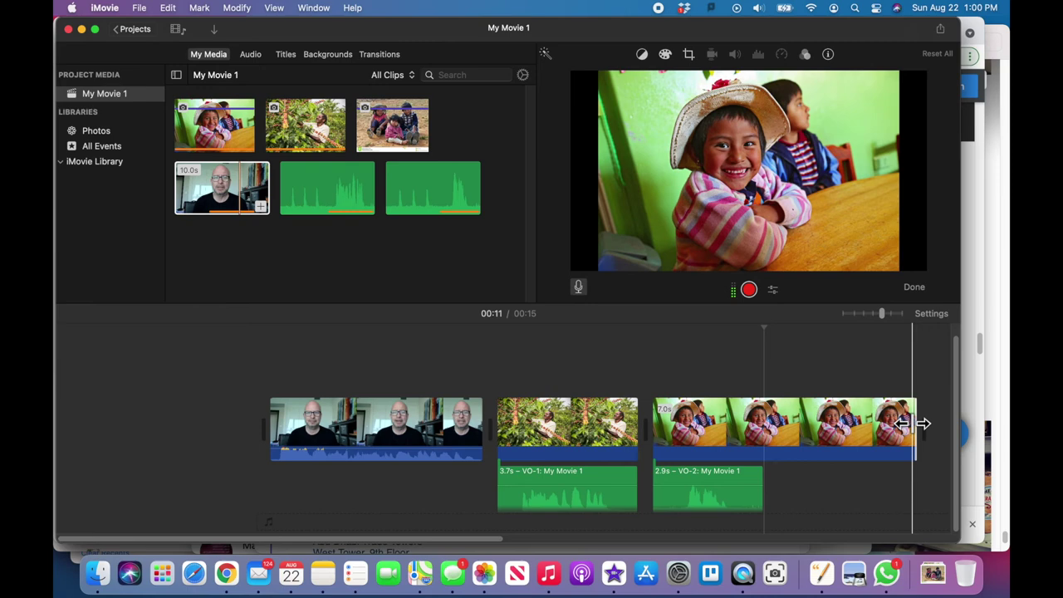
pyautogui.moveTo(913, 425); pyautogui.dragTo(762, 426)
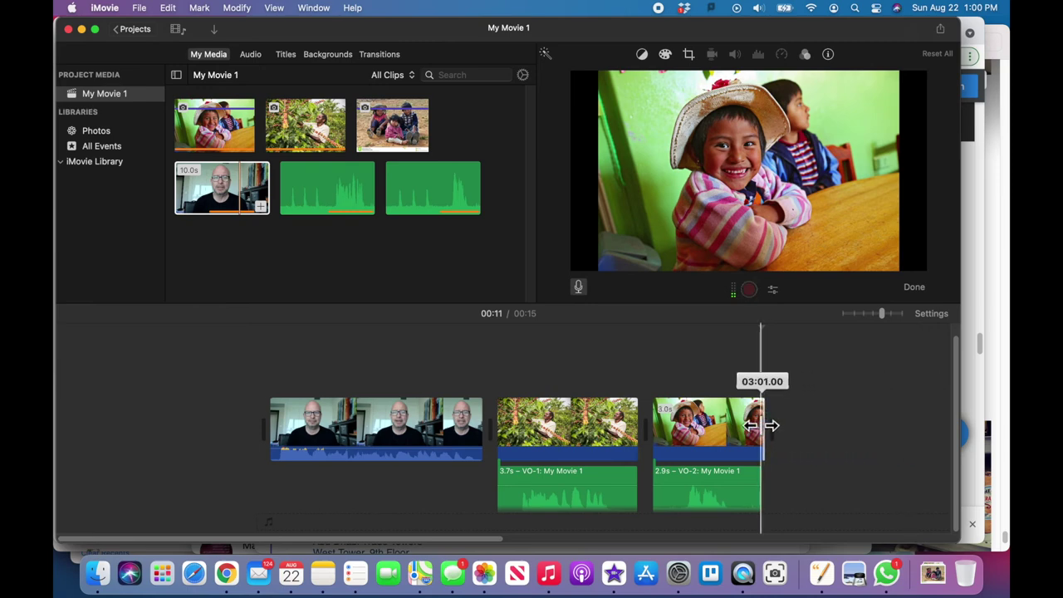
pyautogui.click(436, 424)
pyautogui.click(261, 420)
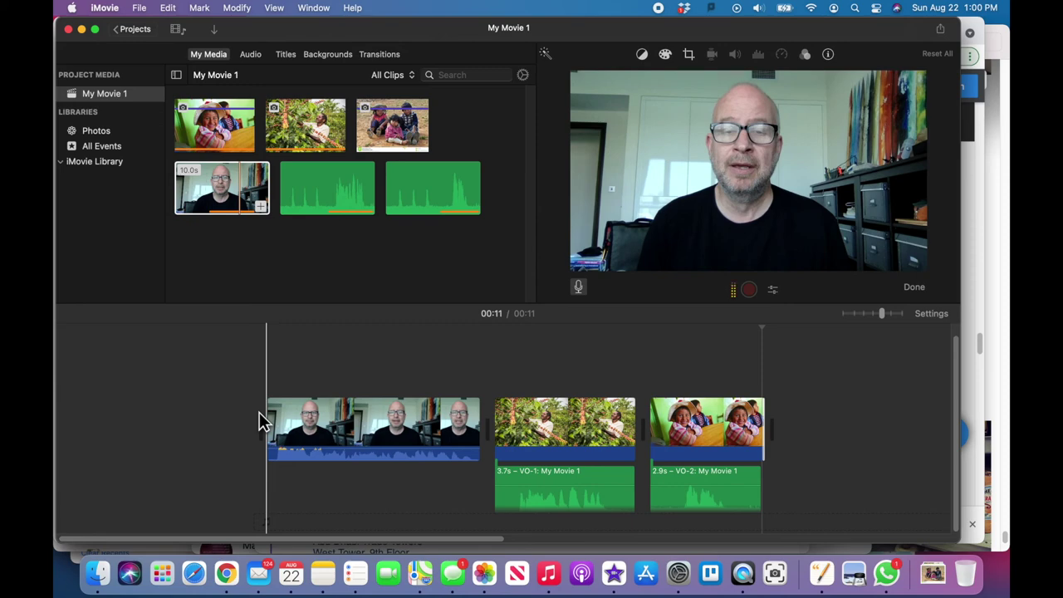
pyautogui.press('space')
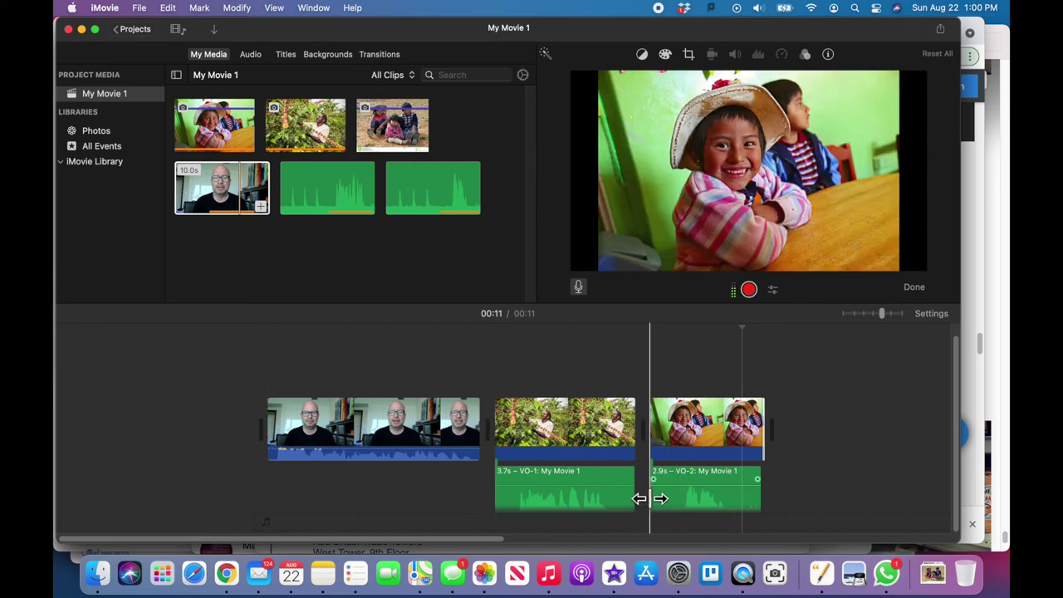
# - Enable Reduce background noise on VO-2, then select the girl and coffee farmer photos
pyautogui.click(686, 497)
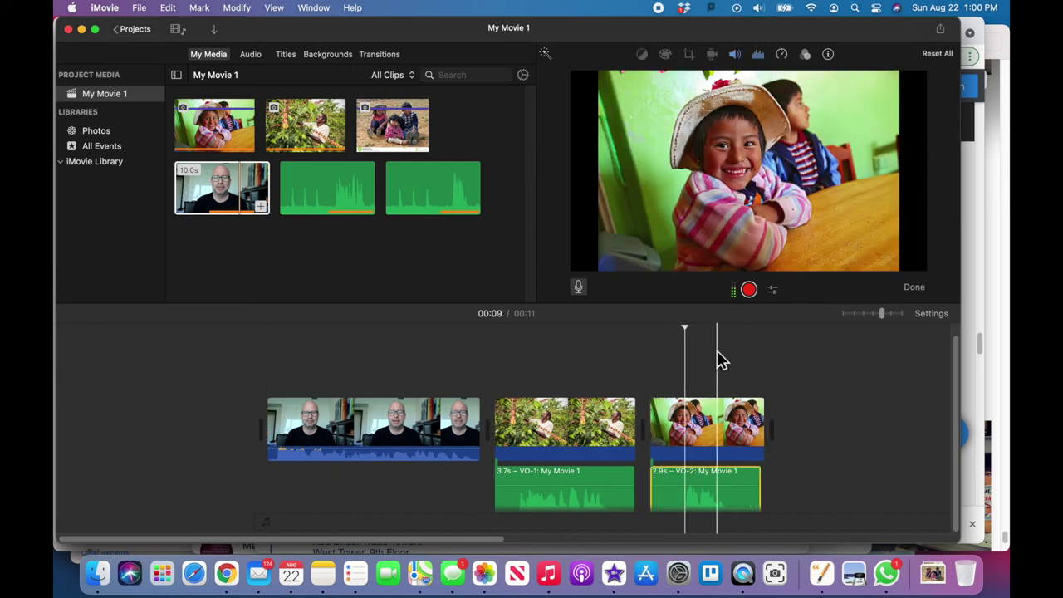
pyautogui.click(759, 54)
pyautogui.click(629, 77)
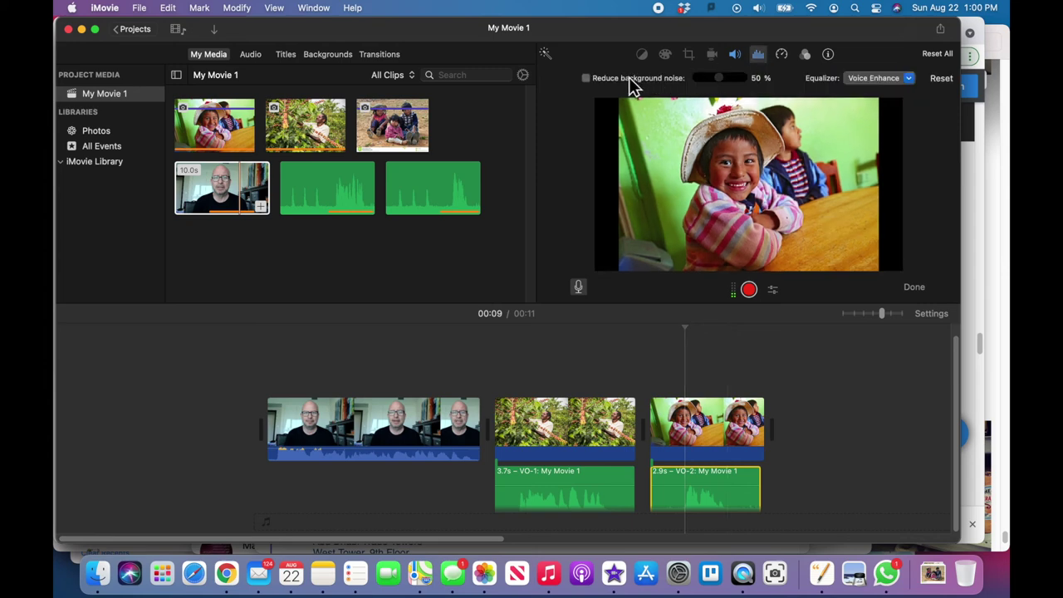
pyautogui.click(817, 408)
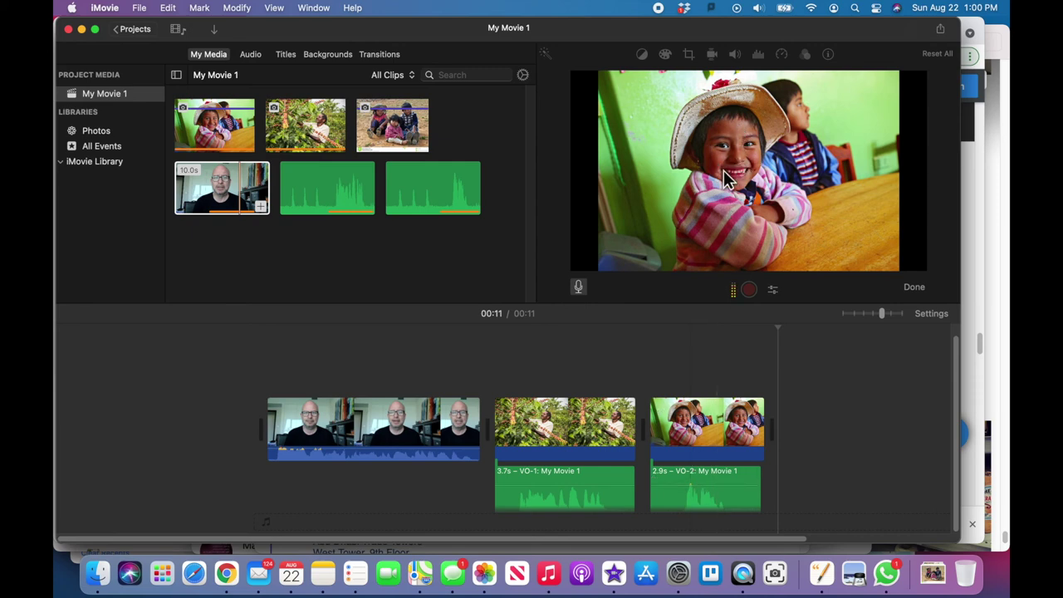
pyautogui.click(689, 416)
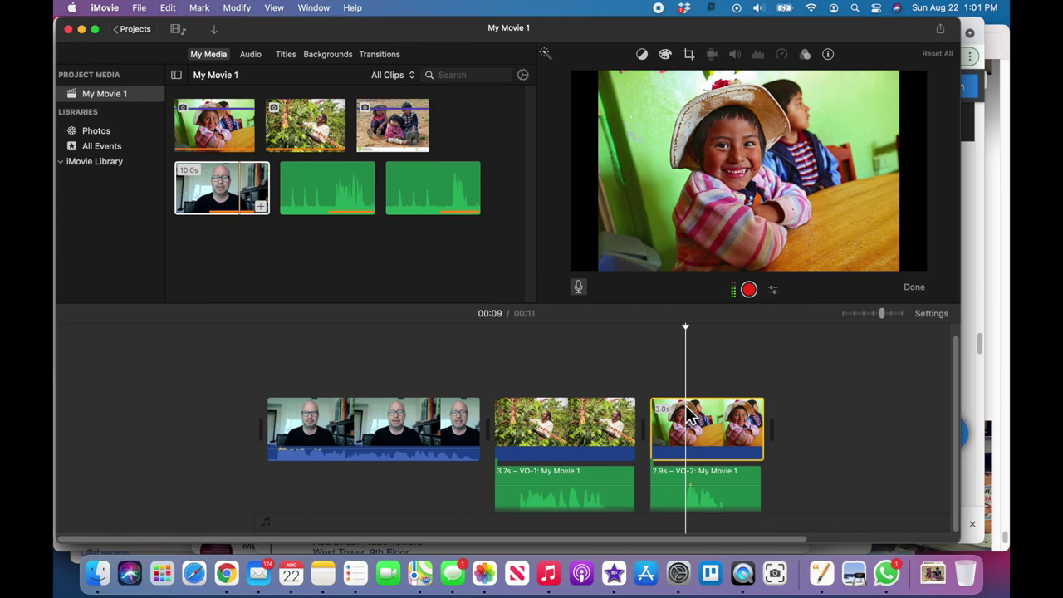
pyautogui.click(570, 420)
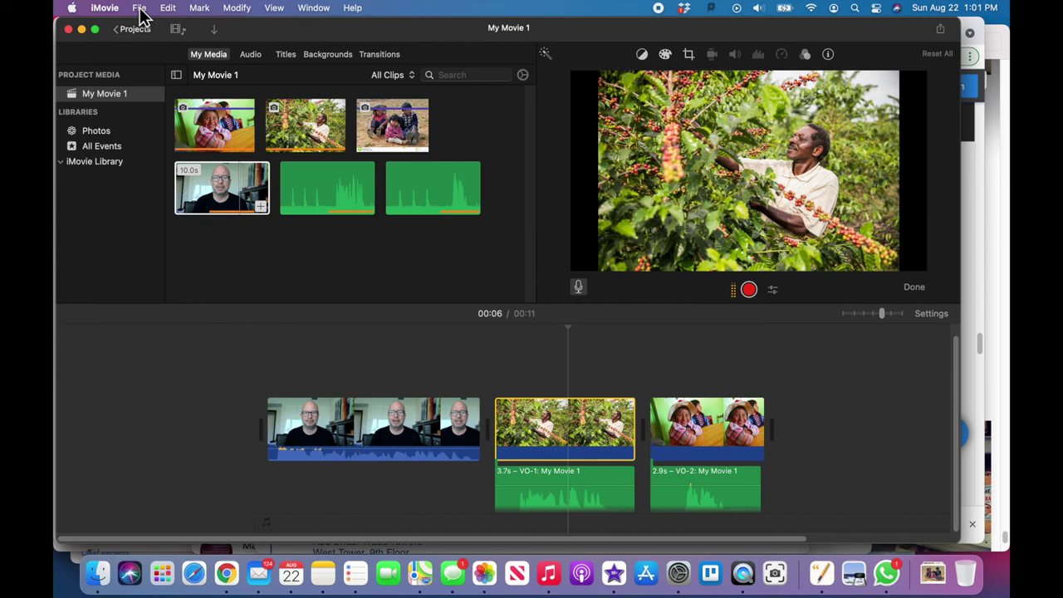
pyautogui.click(250, 55)
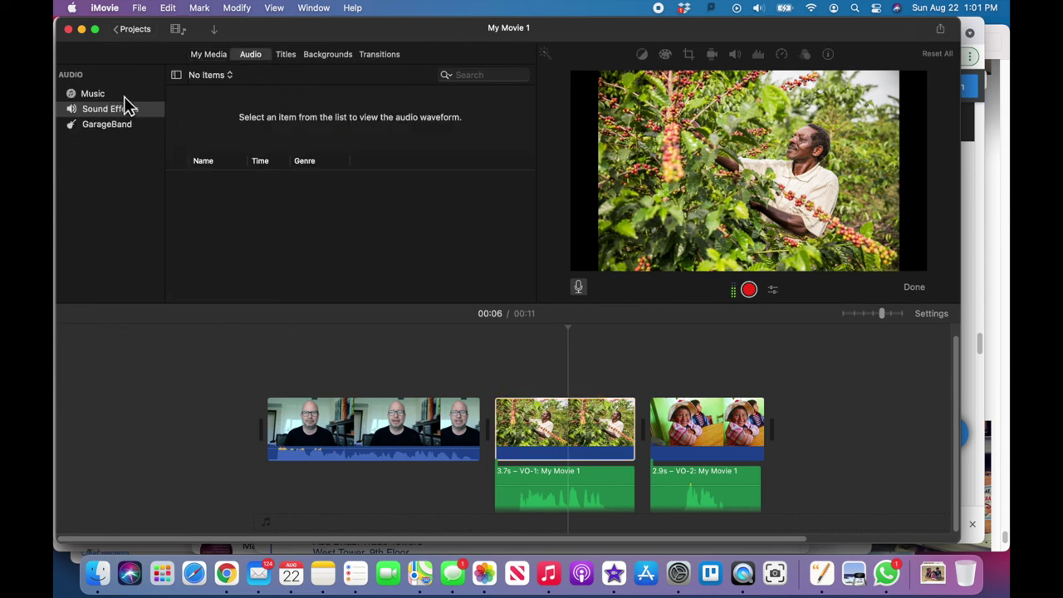
pyautogui.click(121, 92)
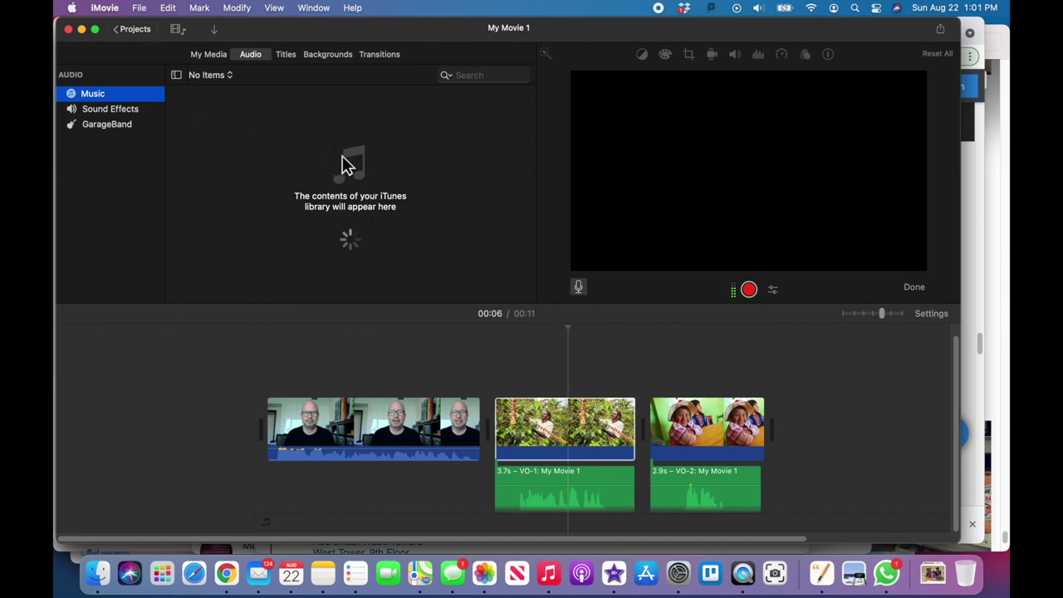
pyautogui.click(208, 54)
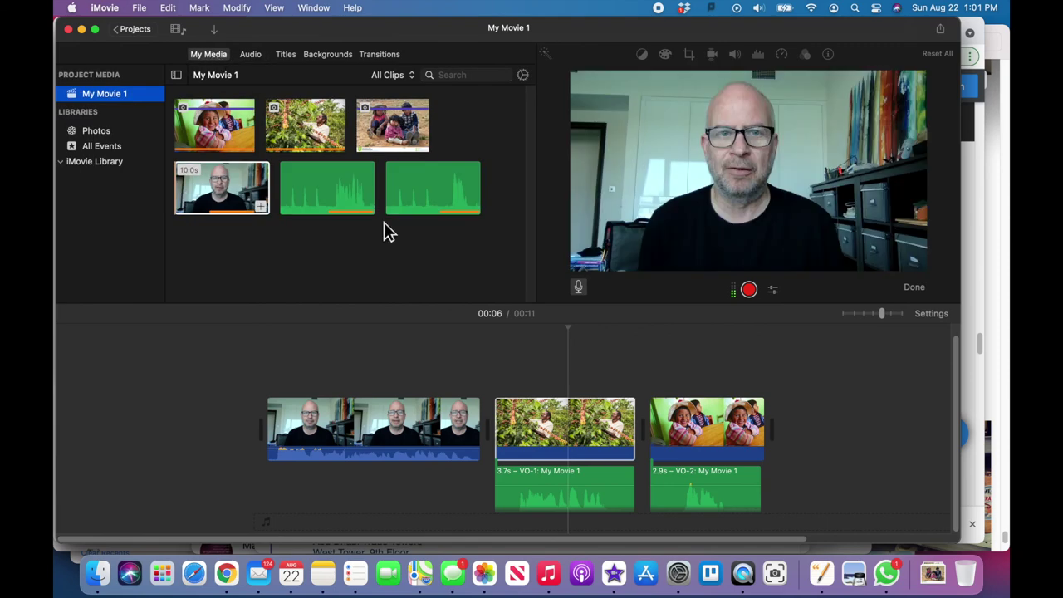